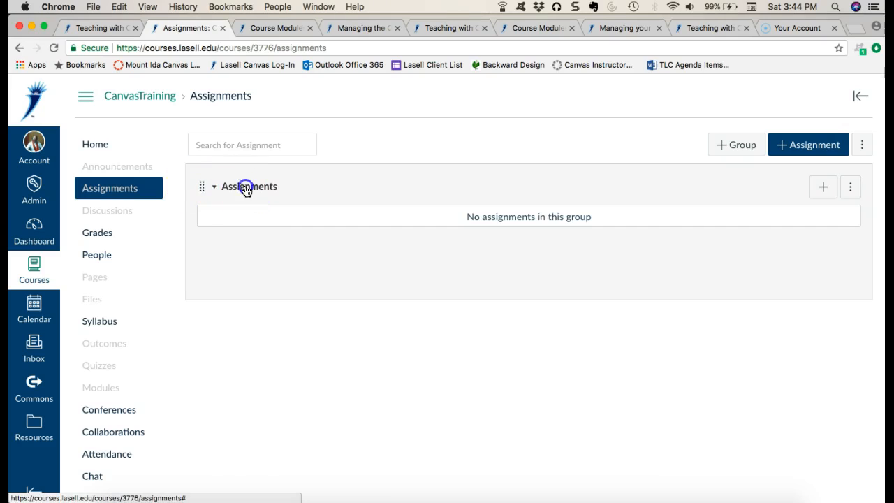
{"action": "left_click", "coordinate": [246, 188]}
{"action": "left_click", "coordinate": [586, 132]}
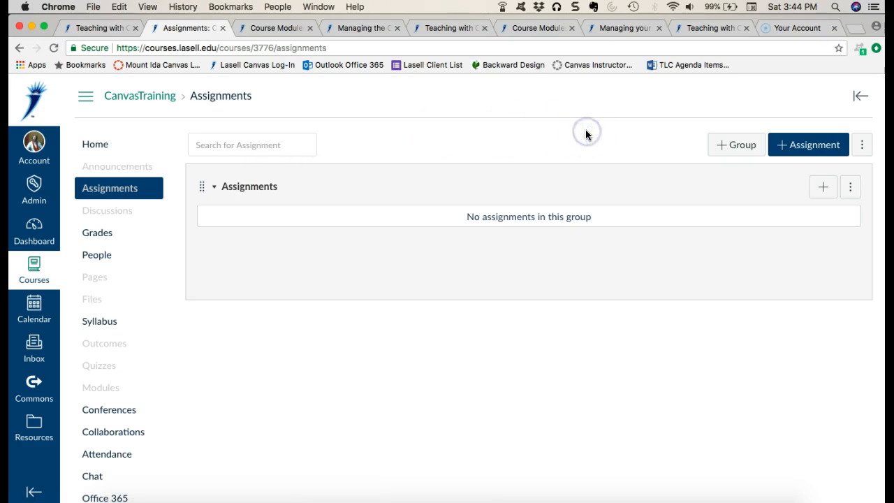
- Add an assignment group named Essays to the course's assignments and save it
{"action": "left_click", "coordinate": [725, 151]}
{"action": "left_click", "coordinate": [423, 278]}
{"action": "type", "text": "Essays"}
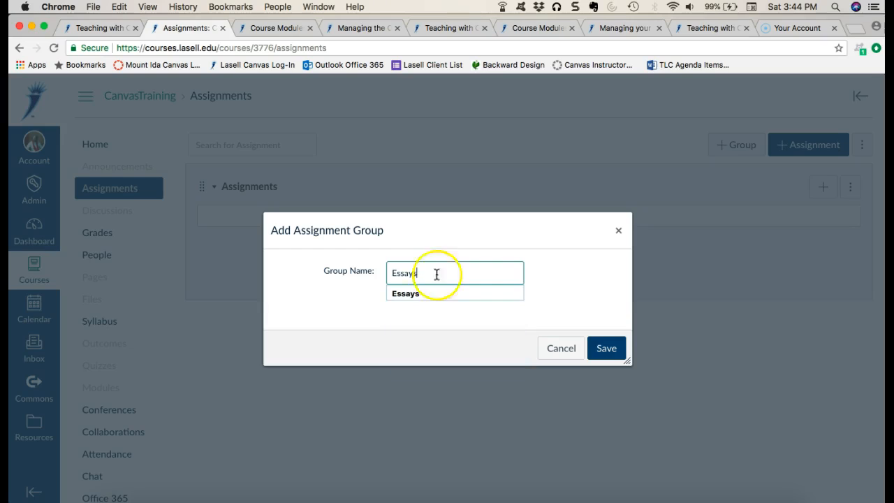
{"action": "left_click", "coordinate": [613, 351]}
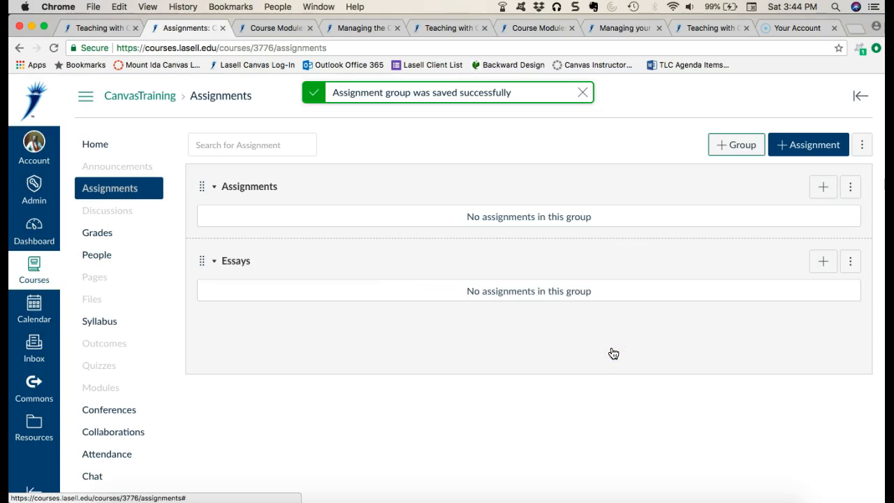
- Add an assignment group named Homework and save it
{"action": "left_click", "coordinate": [725, 146]}
{"action": "left_click", "coordinate": [439, 271]}
{"action": "type", "text": "Home"}
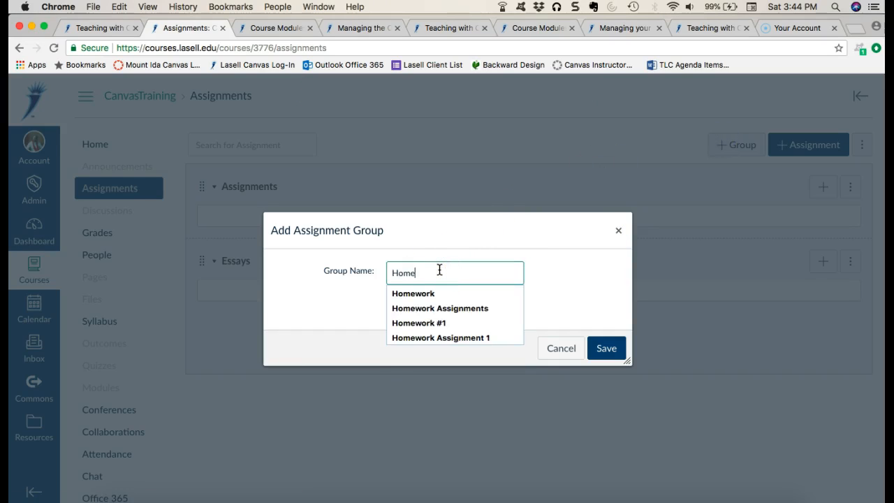
{"action": "type", "text": "work"}
{"action": "left_click", "coordinate": [554, 289]}
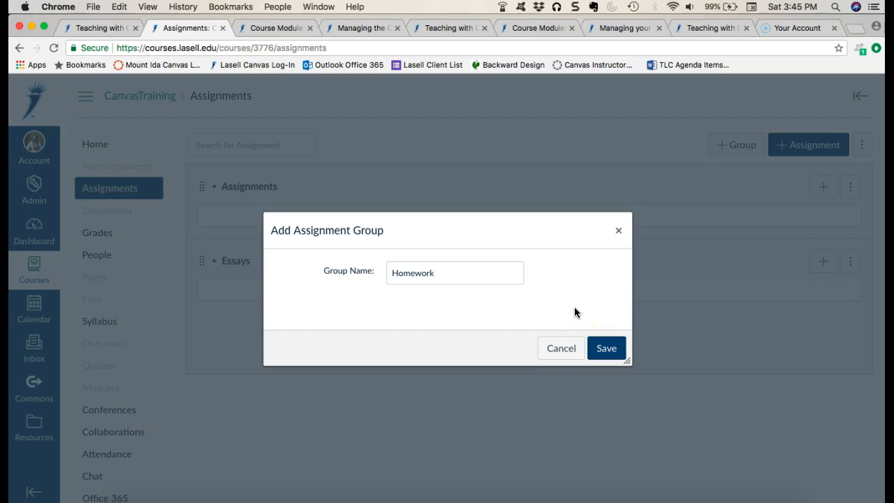
{"action": "left_click", "coordinate": [605, 347]}
- Add an assignment group named Midterm Assessment and save it
{"action": "left_click", "coordinate": [732, 145]}
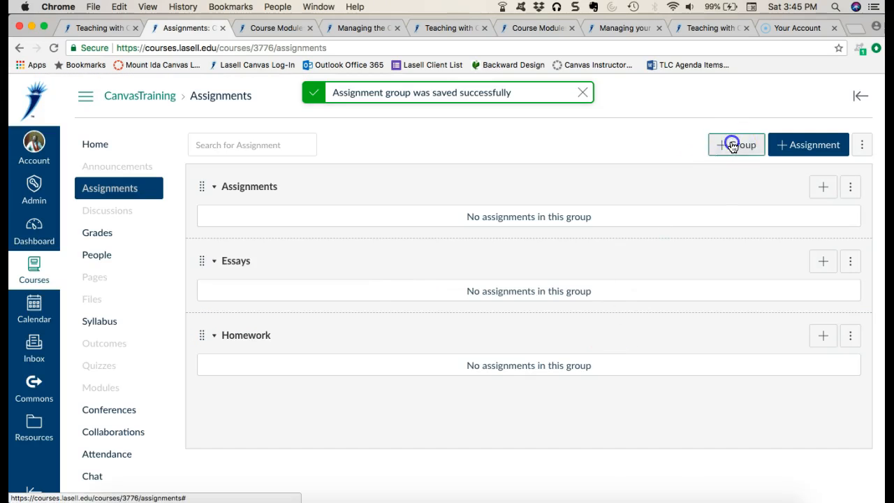
{"action": "left_click", "coordinate": [473, 273]}
{"action": "type", "text": "Midterm Assessment"}
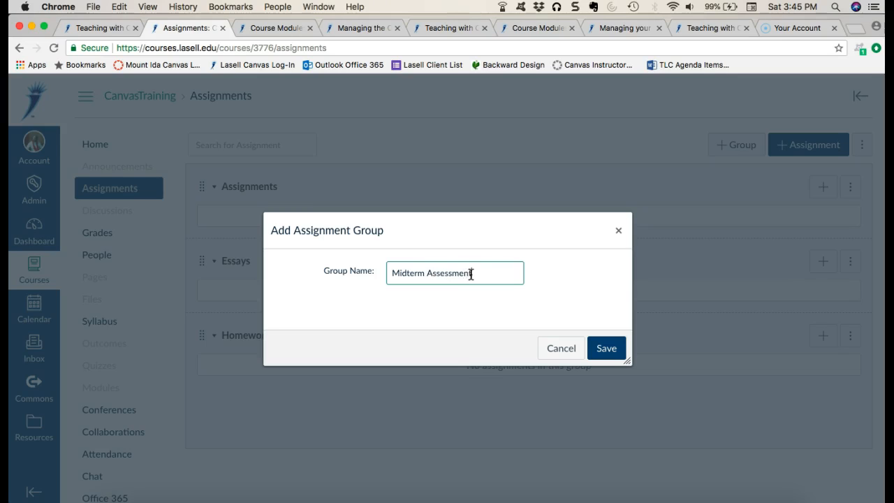
{"action": "left_click", "coordinate": [604, 347]}
- Add an assignment group named Final Research Project and save it
{"action": "left_click", "coordinate": [739, 145]}
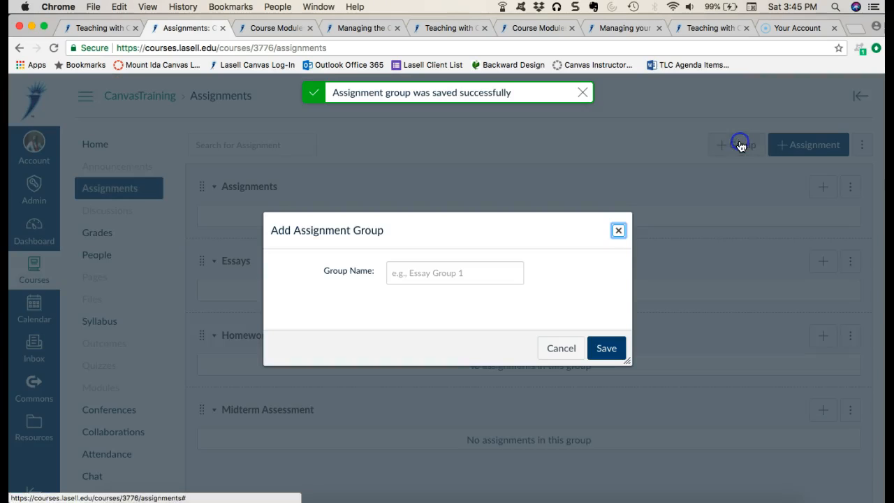
{"action": "left_click", "coordinate": [393, 276]}
{"action": "type", "text": "F"}
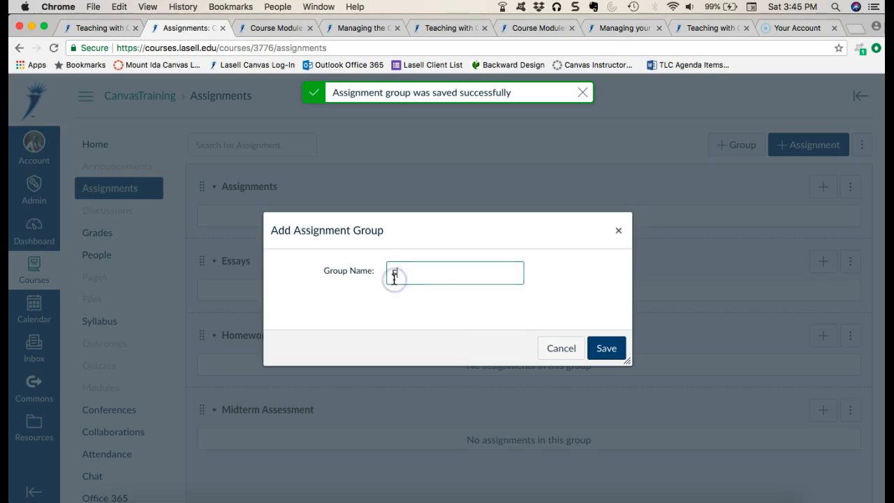
{"action": "type", "text": "inal Research "}
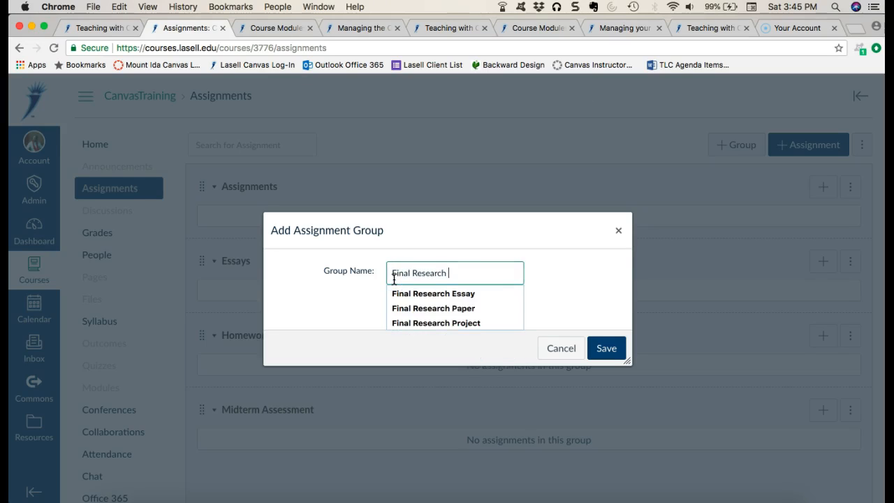
{"action": "type", "text": "Project"}
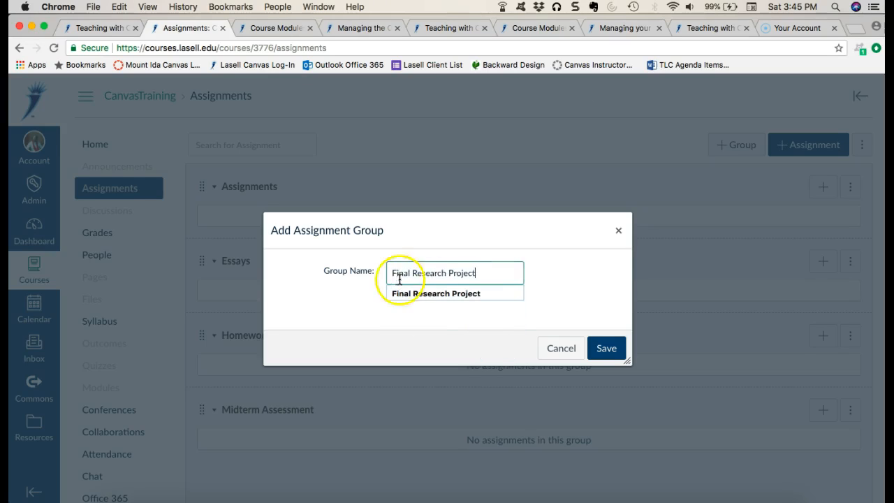
{"action": "left_click", "coordinate": [605, 348]}
- Add an assignment group named Participation and save it
{"action": "left_click", "coordinate": [744, 142]}
{"action": "left_click", "coordinate": [486, 273]}
{"action": "type", "text": "Pa"}
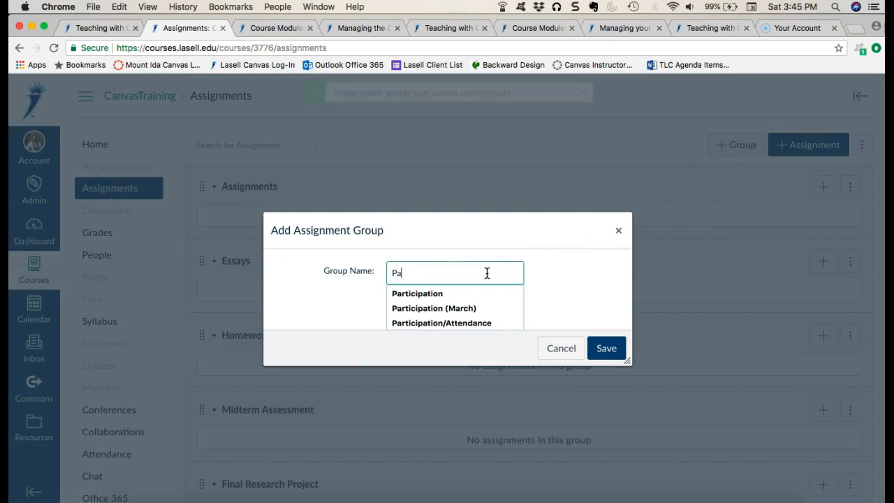
{"action": "type", "text": "rticipation"}
{"action": "left_click", "coordinate": [605, 348]}
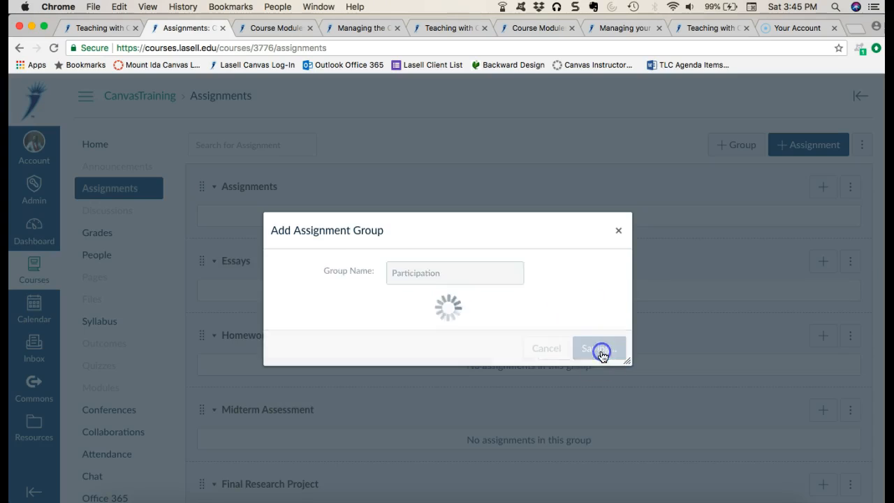
- Rename the default Assignments group to Discussion Forums and move it below the Essays group
{"action": "scroll", "coordinate": [603, 357], "scroll_direction": "down", "scroll_amount": 2}
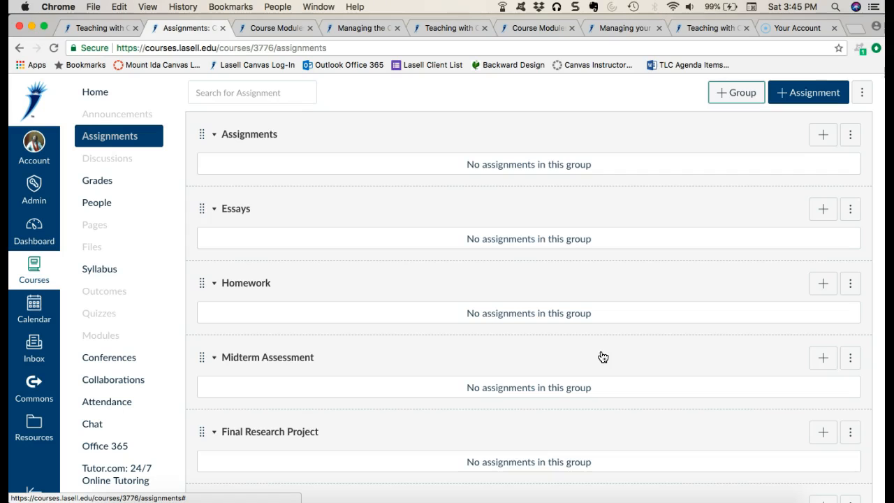
{"action": "scroll", "coordinate": [603, 357], "scroll_direction": "up", "scroll_amount": 1}
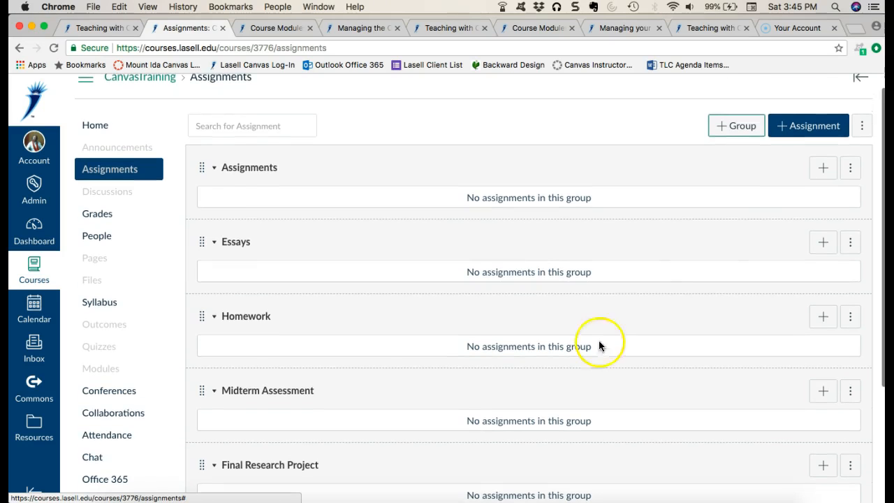
{"action": "left_click", "coordinate": [852, 168]}
{"action": "left_click", "coordinate": [803, 206]}
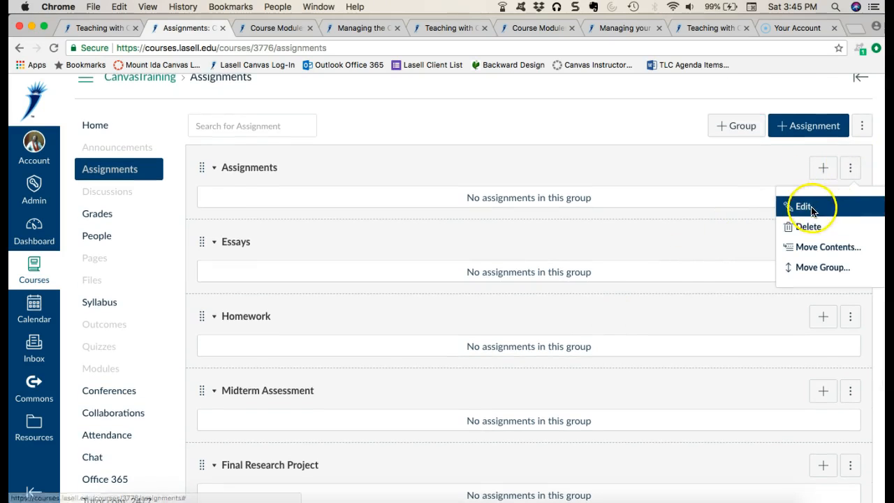
{"action": "left_click", "coordinate": [419, 277]}
{"action": "double_click", "coordinate": [419, 278]}
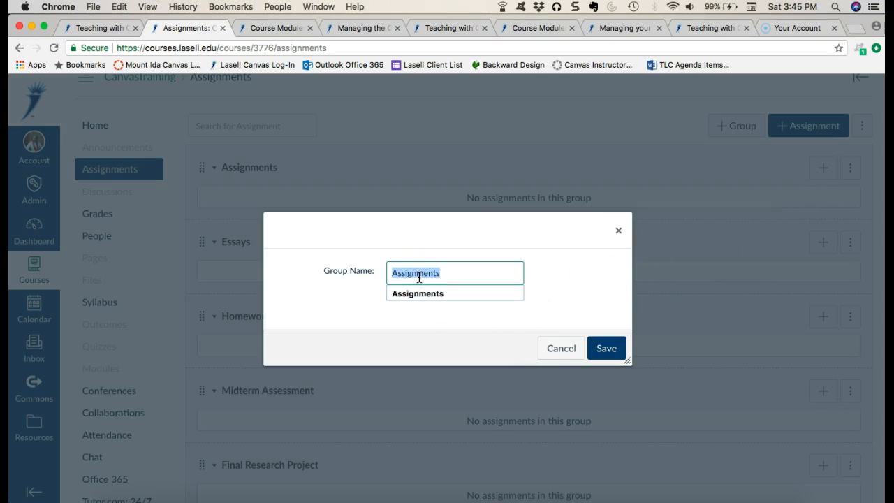
{"action": "type", "text": "Di"}
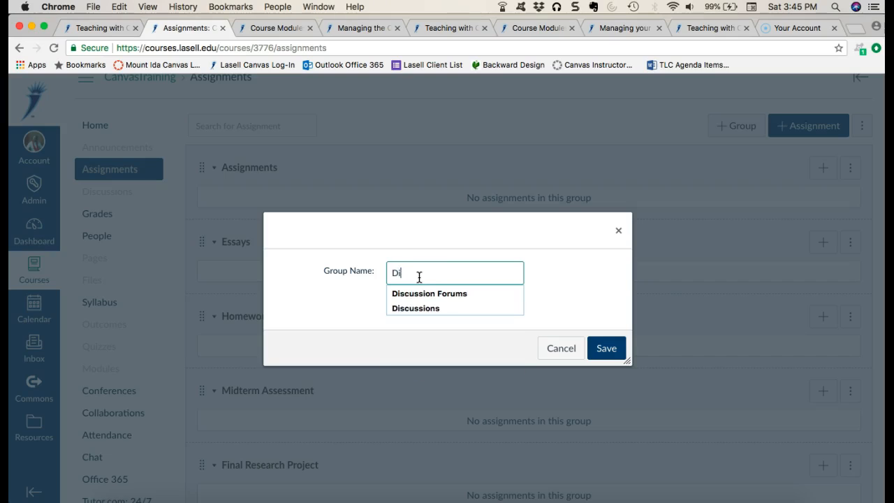
{"action": "type", "text": "scussion Forums"}
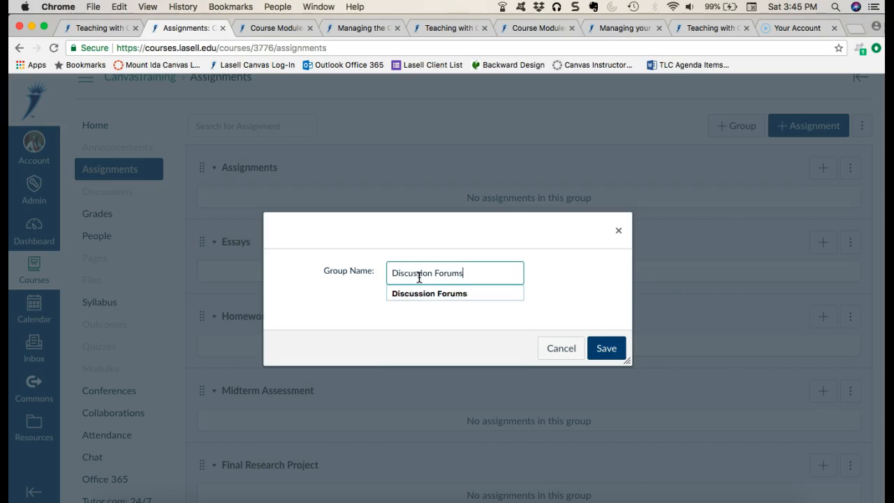
{"action": "left_click", "coordinate": [606, 349]}
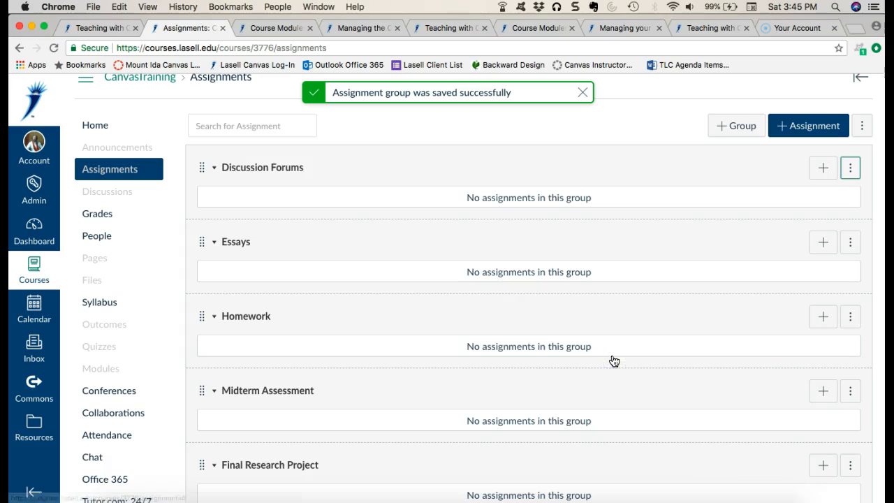
{"action": "left_click_drag", "start_coordinate": [201, 168], "coordinate": [201, 248]}
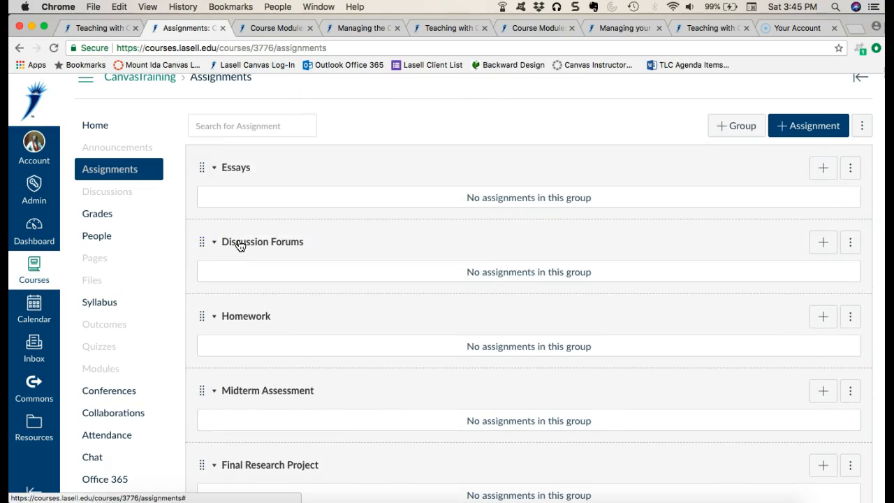
- Create a new assignment named Essay 1 and enter "Directions" as its description
{"action": "left_click", "coordinate": [809, 130]}
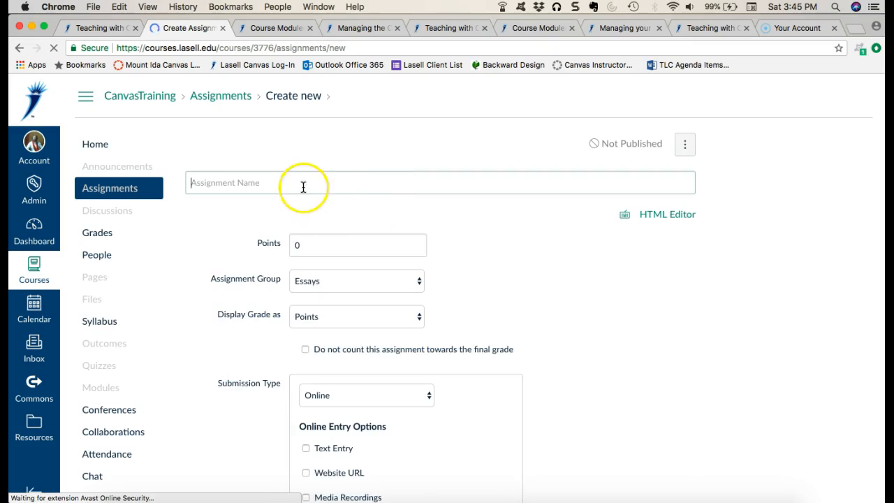
{"action": "left_click", "coordinate": [296, 185]}
{"action": "type", "text": "Essay 1"}
{"action": "left_click", "coordinate": [314, 302]}
{"action": "type", "text": "Directions"}
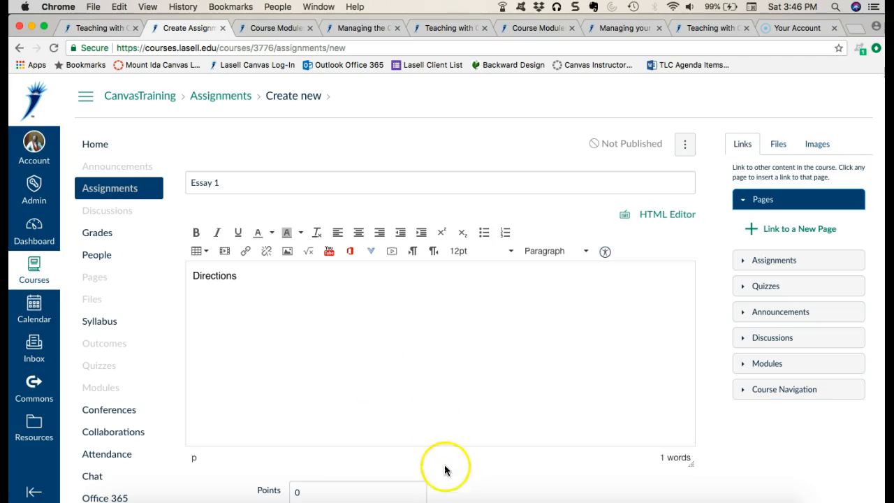
- Set the points for Essay 1 to 100
{"action": "scroll", "coordinate": [447, 478], "scroll_direction": "down", "scroll_amount": 5}
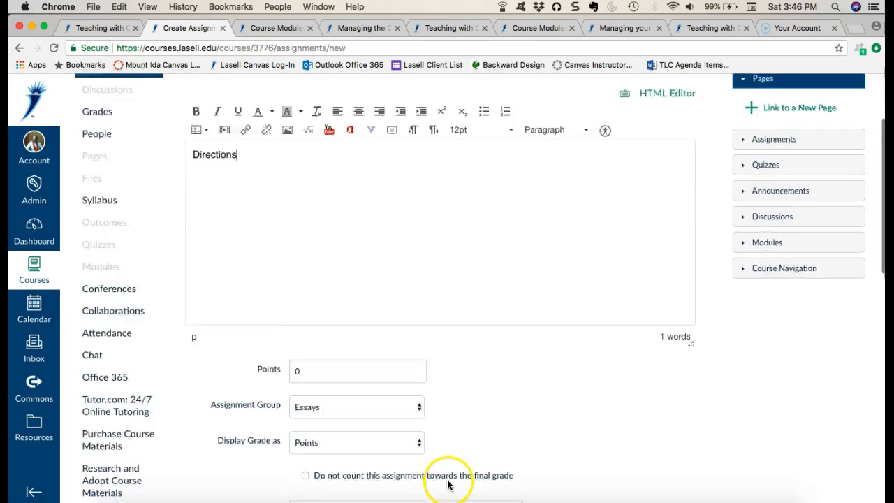
{"action": "left_click", "coordinate": [322, 308]}
{"action": "key", "text": "BackSpace"}
{"action": "type", "text": "100"}
{"action": "left_click", "coordinate": [527, 325]}
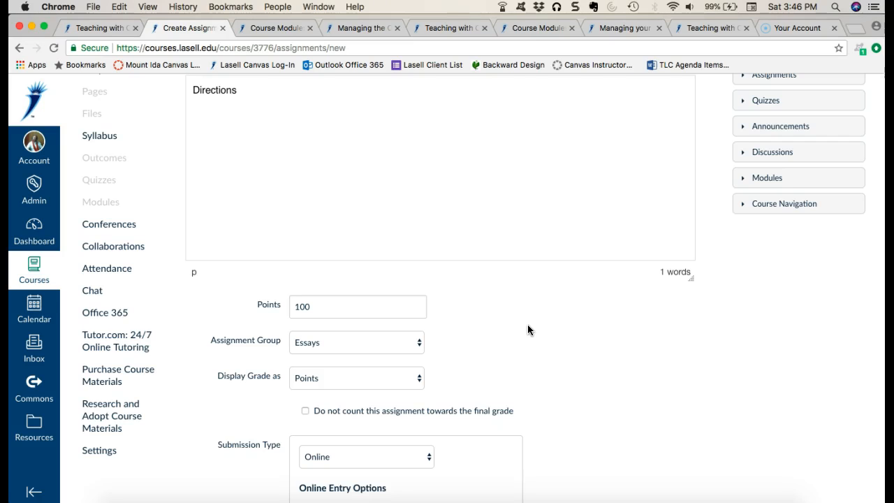
- Review the available assignment groups and grade display formats, keeping Essays and Points selected
{"action": "scroll", "coordinate": [625, 376], "scroll_direction": "down", "scroll_amount": 5}
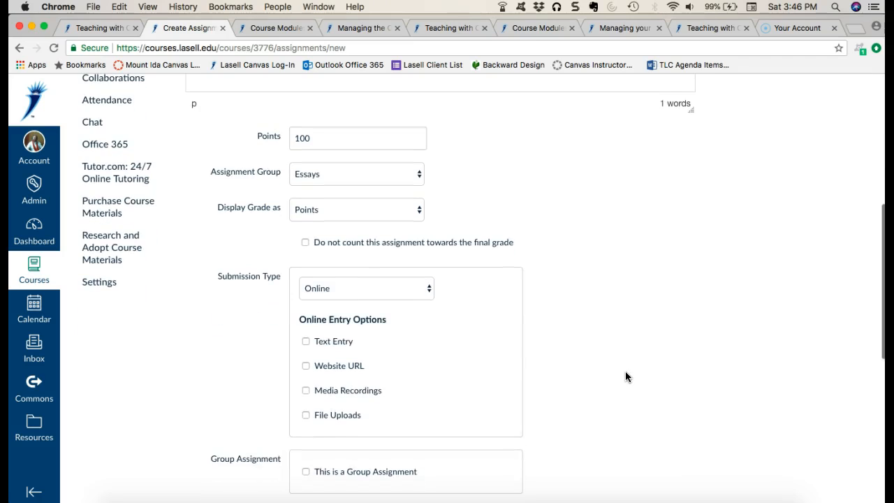
{"action": "left_click", "coordinate": [403, 175]}
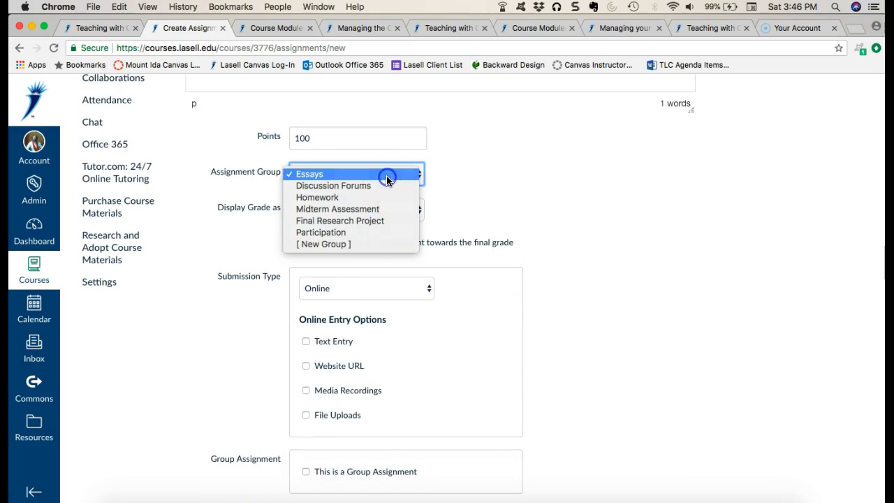
{"action": "left_click", "coordinate": [387, 175]}
{"action": "left_click", "coordinate": [409, 208]}
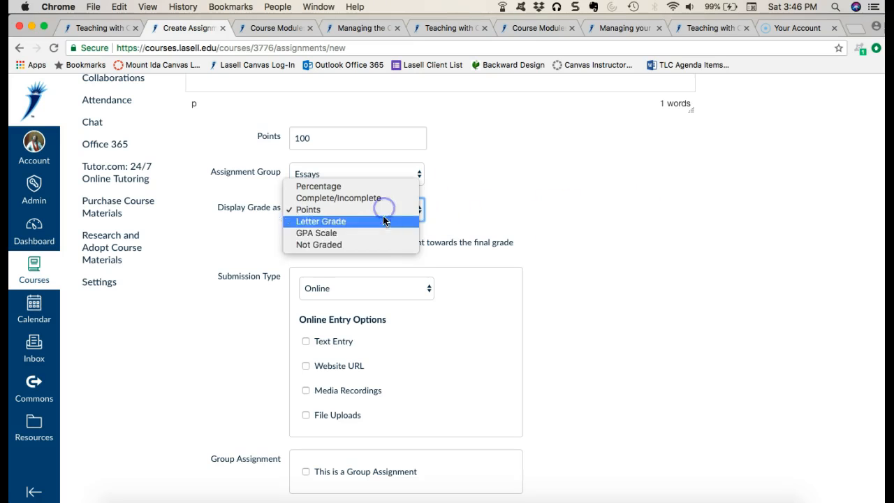
{"action": "left_click", "coordinate": [517, 189]}
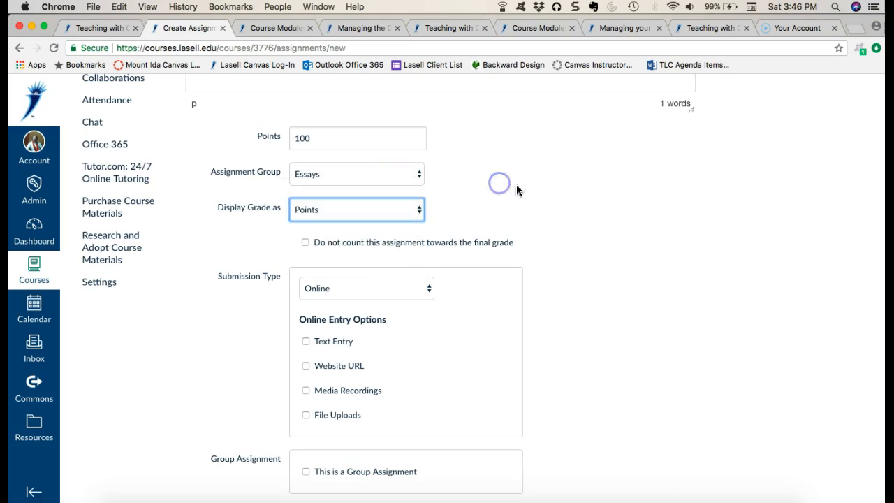
- Try No Submission as the assignment's submission type and switch back to Online
{"action": "scroll", "coordinate": [637, 262], "scroll_direction": "down", "scroll_amount": 4}
{"action": "left_click", "coordinate": [418, 155]}
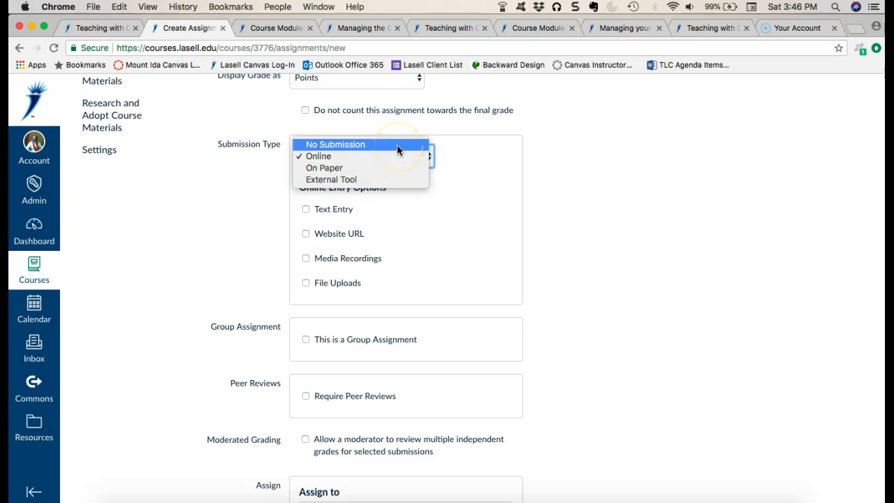
{"action": "left_click", "coordinate": [396, 145]}
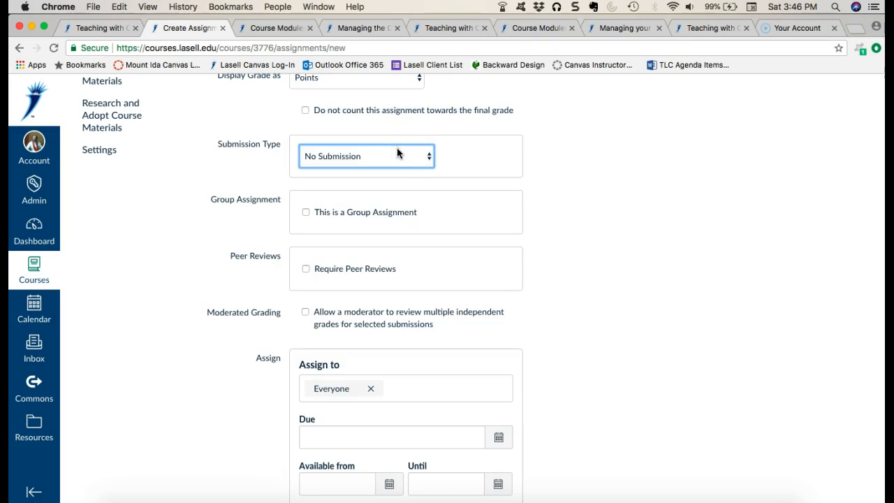
{"action": "left_click", "coordinate": [396, 163]}
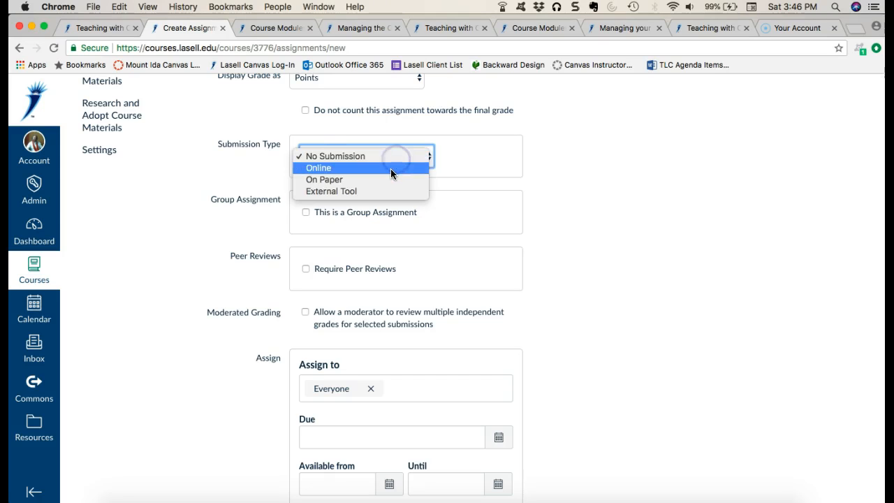
{"action": "left_click", "coordinate": [394, 169]}
- Enable Text Entry and File Uploads as online entry options, and clear Text Entry so only File Uploads is allowed
{"action": "left_click", "coordinate": [307, 209]}
{"action": "left_click", "coordinate": [307, 283]}
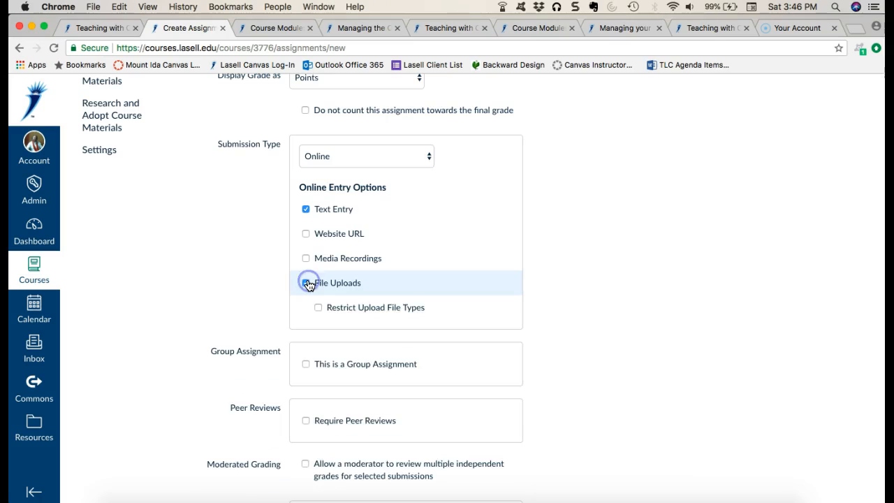
{"action": "left_click", "coordinate": [307, 211]}
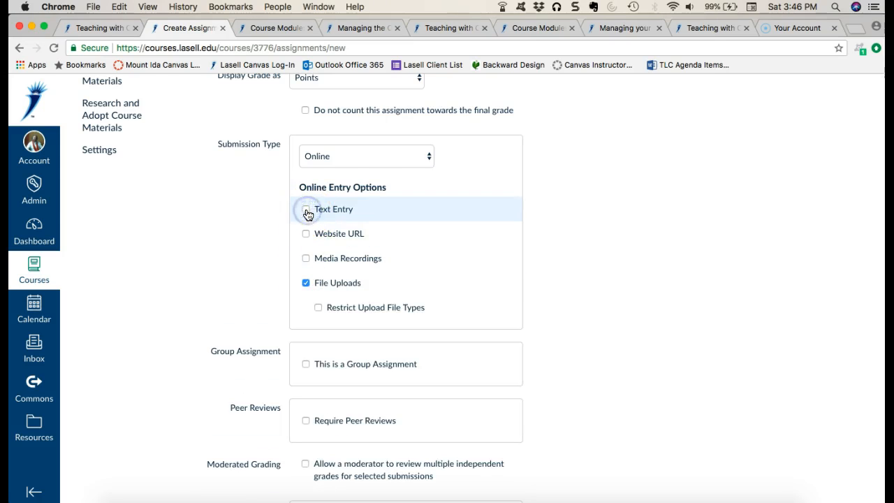
- Try On Paper and External Tool as the assignment's submission type and switch back to Online
{"action": "left_click", "coordinate": [377, 156]}
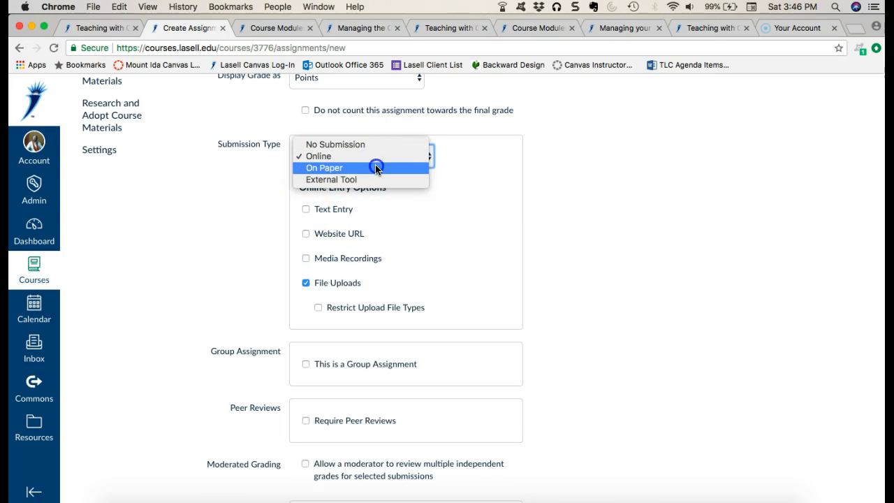
{"action": "left_click", "coordinate": [375, 168]}
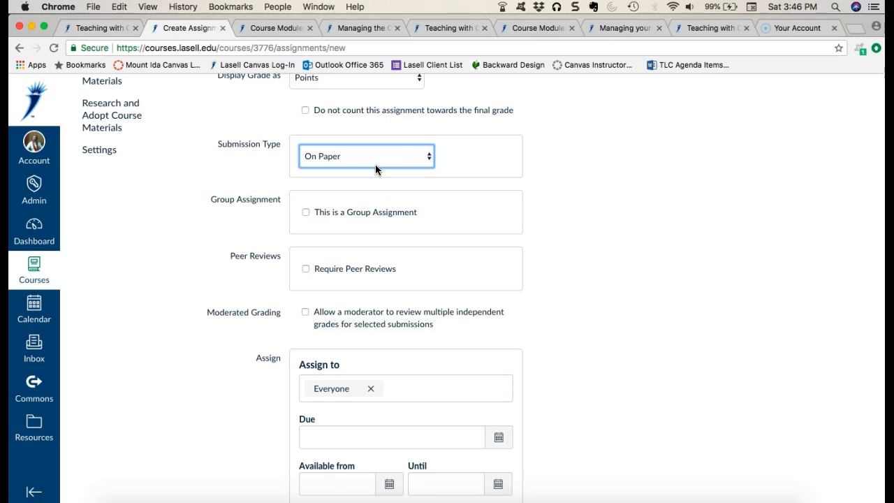
{"action": "left_click", "coordinate": [371, 157]}
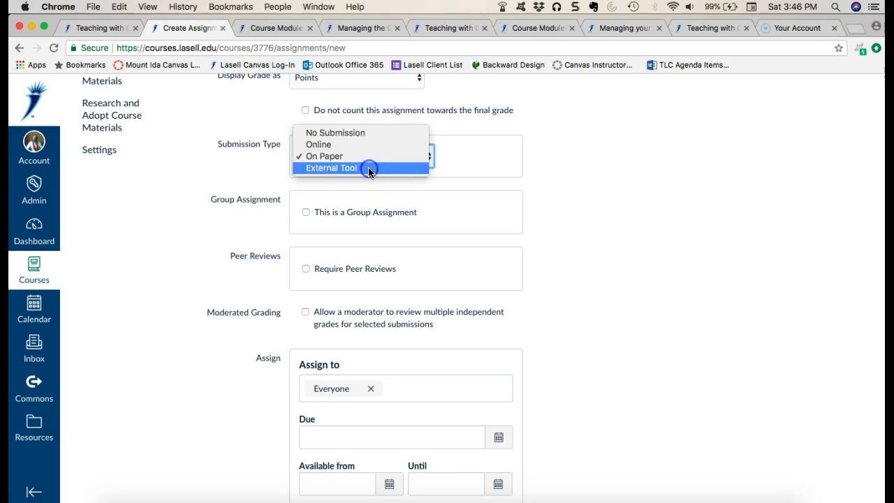
{"action": "left_click", "coordinate": [368, 168]}
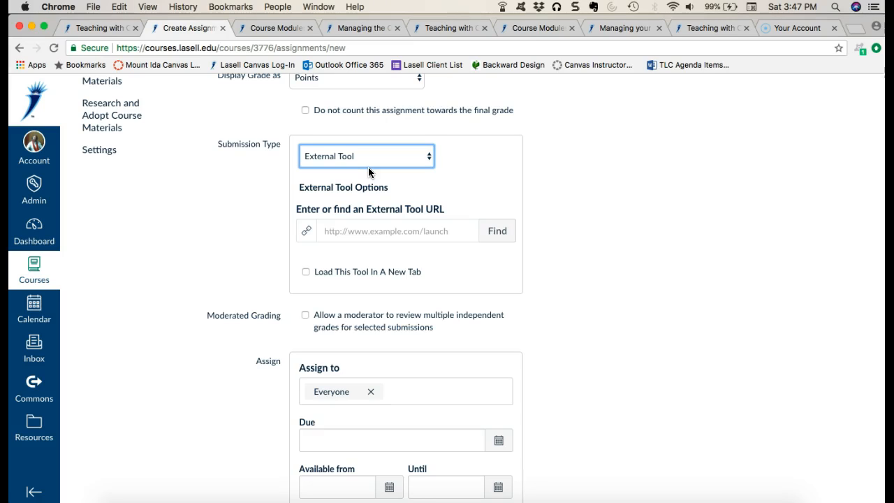
{"action": "left_click", "coordinate": [368, 167]}
- Set Essay 1's due date to May 18, 2018 at 11:59pm for everyone
{"action": "scroll", "coordinate": [551, 301], "scroll_direction": "down", "scroll_amount": 5}
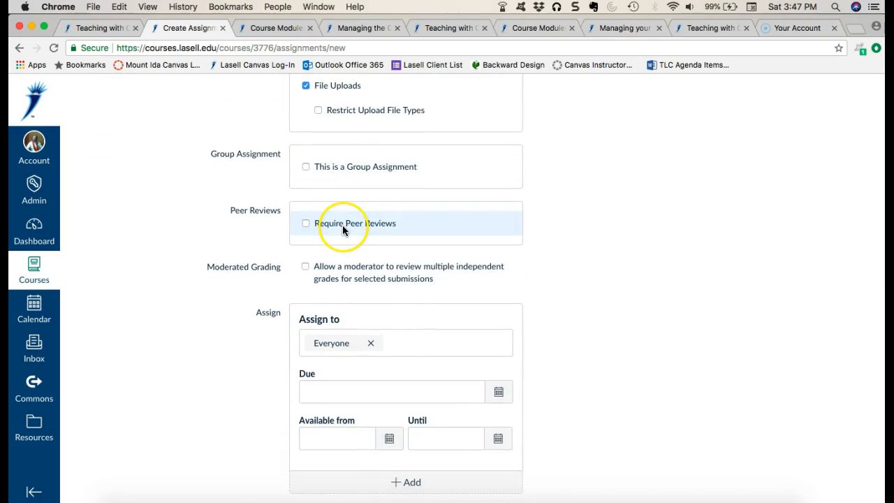
{"action": "scroll", "coordinate": [641, 315], "scroll_direction": "down", "scroll_amount": 3}
{"action": "left_click", "coordinate": [496, 307]}
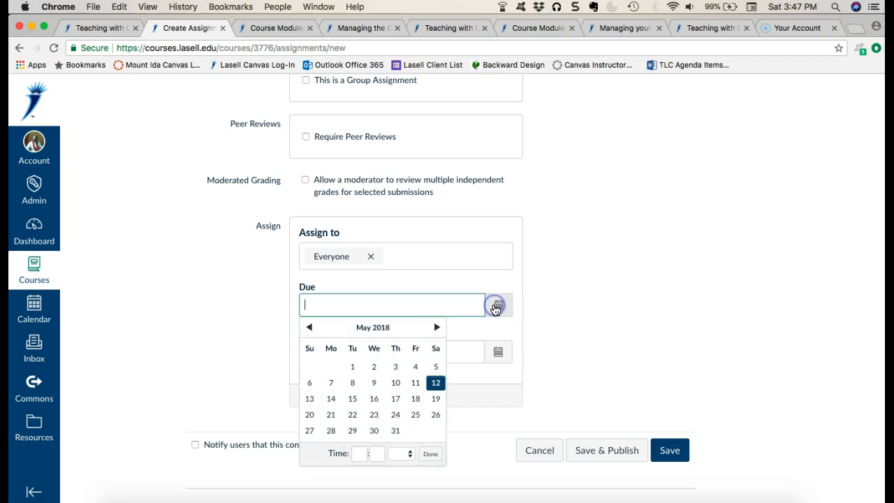
{"action": "left_click", "coordinate": [416, 398]}
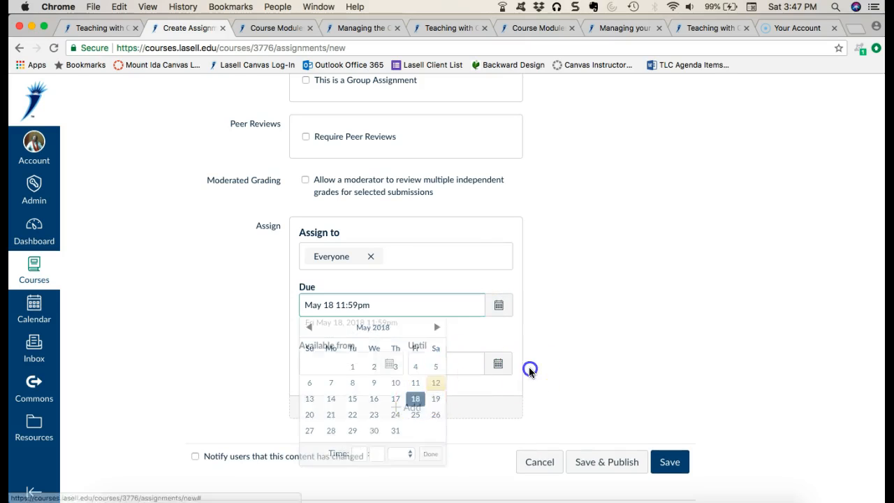
- Make the assignment available from May 13 at 12am until May 25 at 11:59pm
{"action": "left_click", "coordinate": [499, 363]}
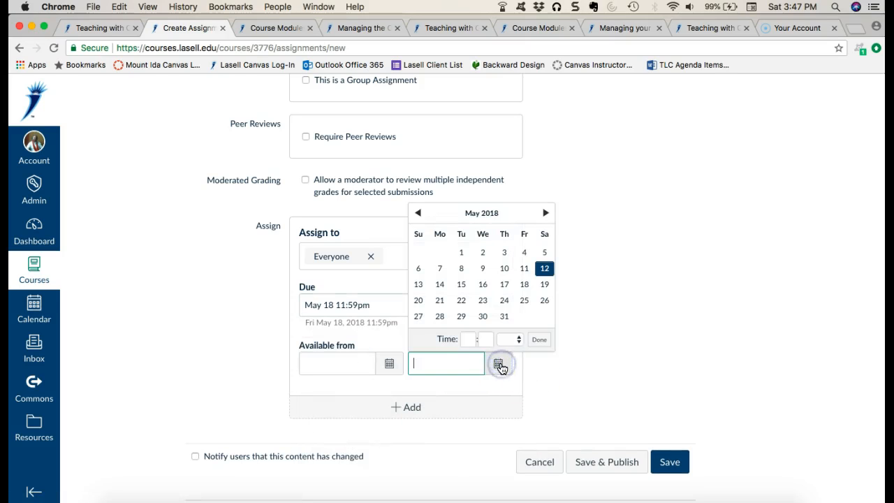
{"action": "left_click", "coordinate": [527, 301]}
{"action": "left_click_drag", "start_coordinate": [342, 296], "coordinate": [305, 304]}
{"action": "left_click", "coordinate": [442, 363]}
{"action": "left_click_drag", "start_coordinate": [442, 363], "coordinate": [406, 363]}
{"action": "left_click", "coordinate": [389, 364]}
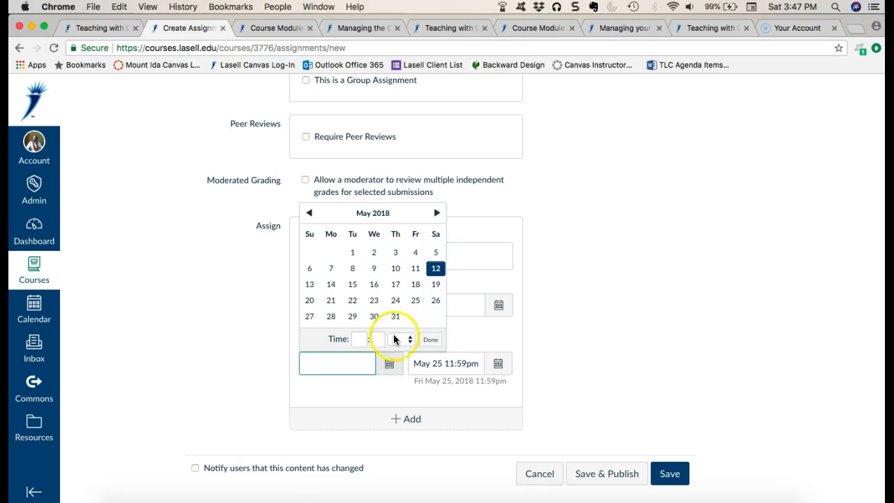
{"action": "left_click", "coordinate": [309, 284]}
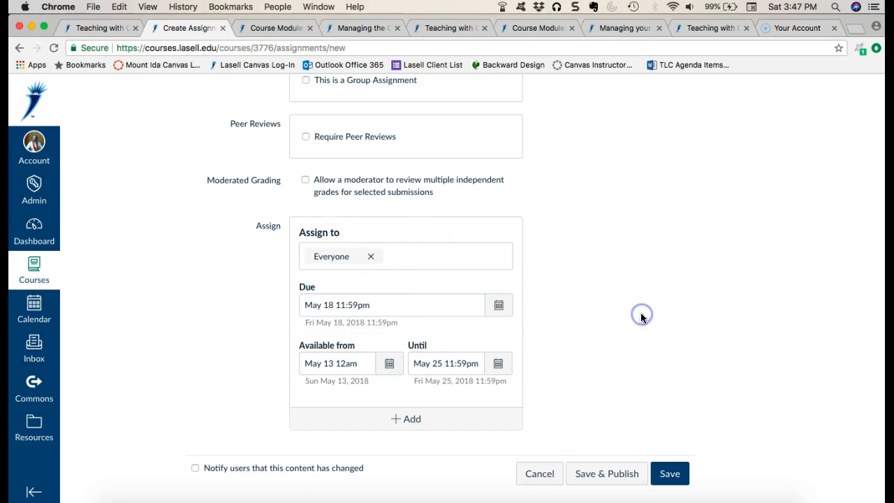
- Save and publish Essay 1, and go back to the course's assignment list to check its entry under Essays
{"action": "left_click", "coordinate": [606, 475]}
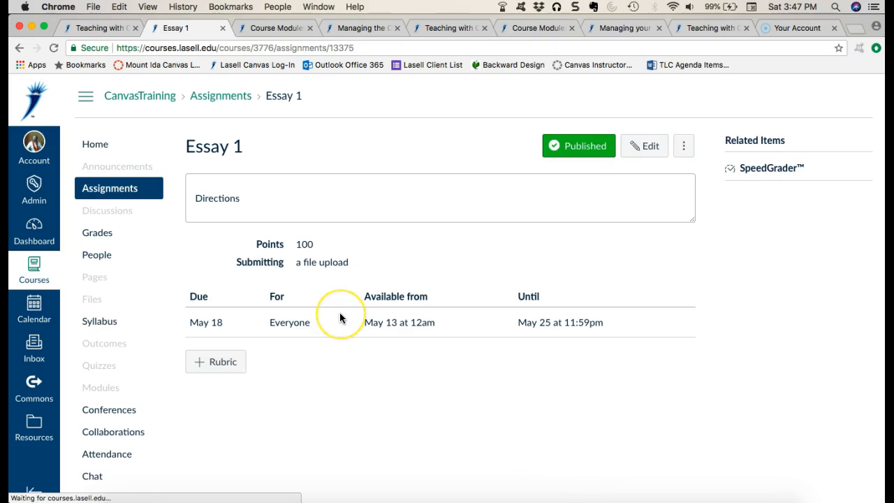
{"action": "left_click", "coordinate": [135, 191]}
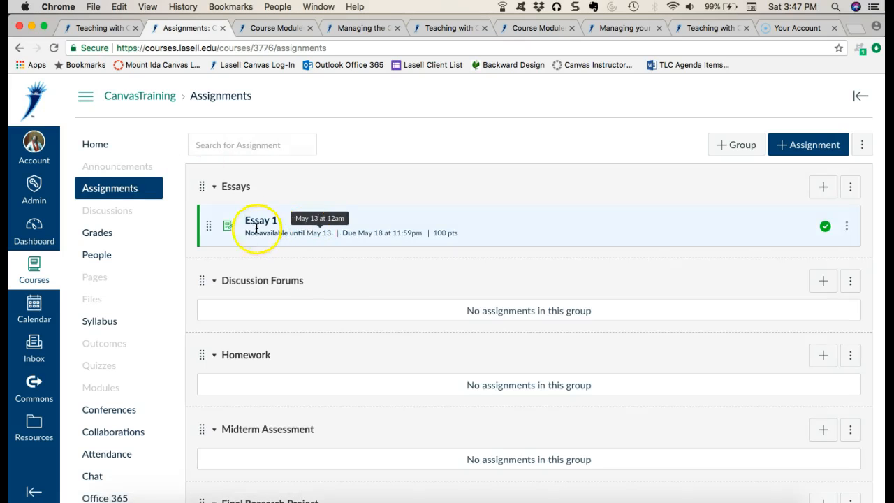
{"action": "mouse_move", "coordinate": [210, 228]}
{"action": "left_mouse_down"}
{"action": "mouse_move", "coordinate": [208, 310]}
{"action": "mouse_move", "coordinate": [215, 218]}
{"action": "left_mouse_up"}
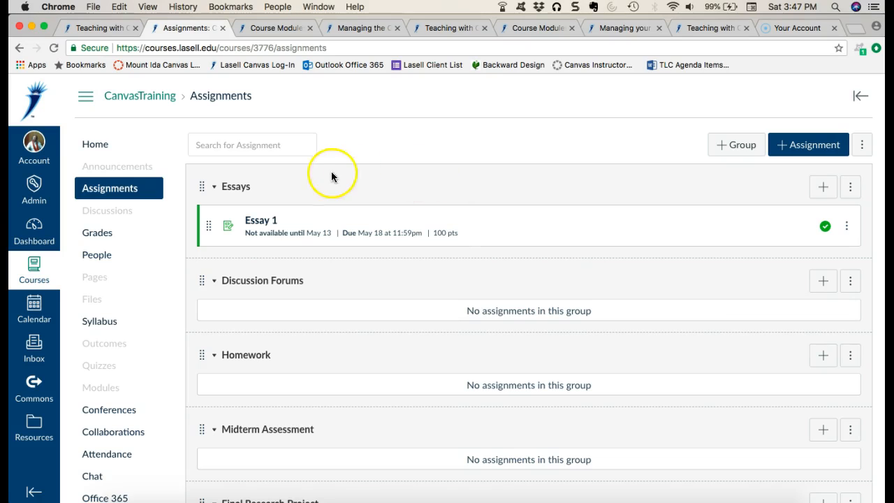
- Widen the Essay 1 column in the course gradebook and return to the assignment list
{"action": "left_click", "coordinate": [113, 239]}
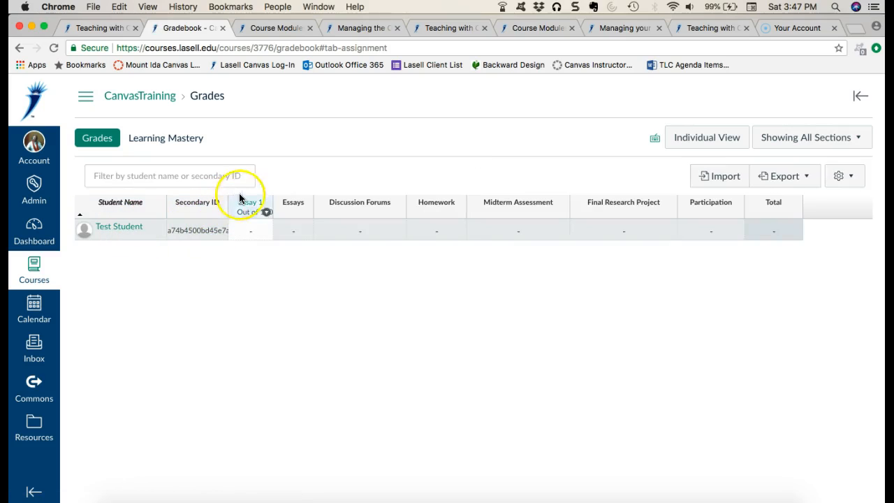
{"action": "left_click_drag", "start_coordinate": [271, 198], "coordinate": [286, 199]}
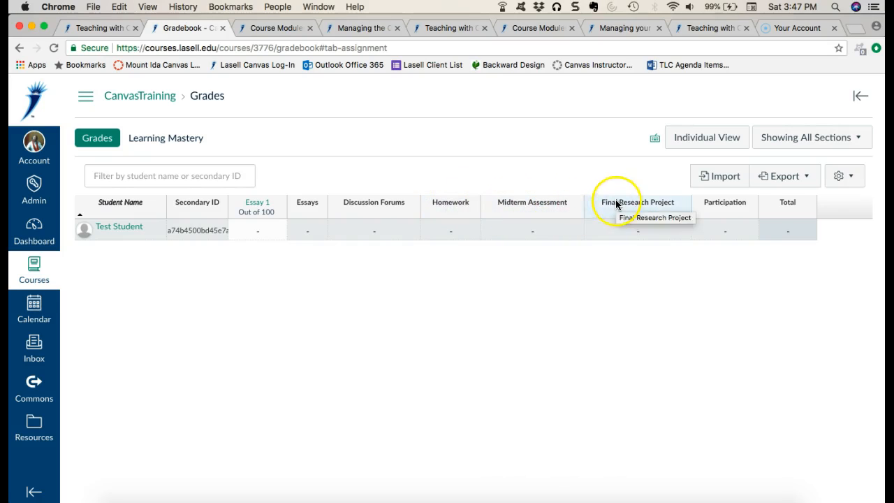
{"action": "left_click", "coordinate": [447, 340]}
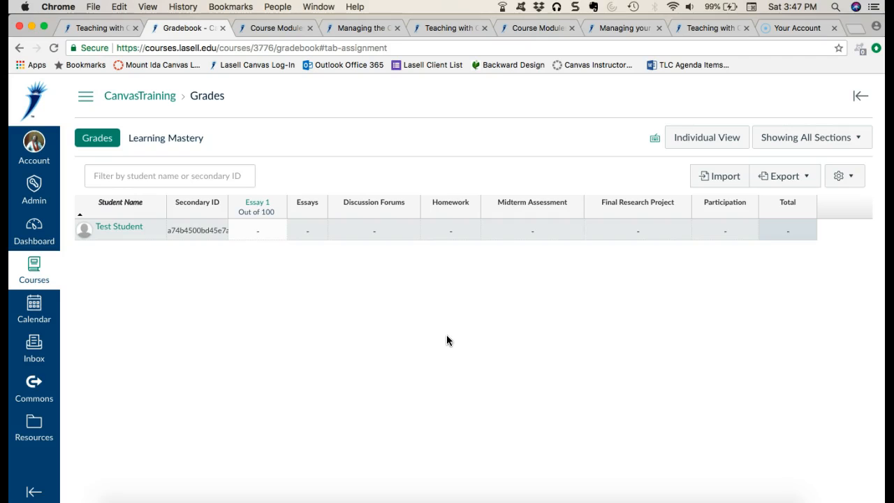
{"action": "left_click", "coordinate": [85, 95]}
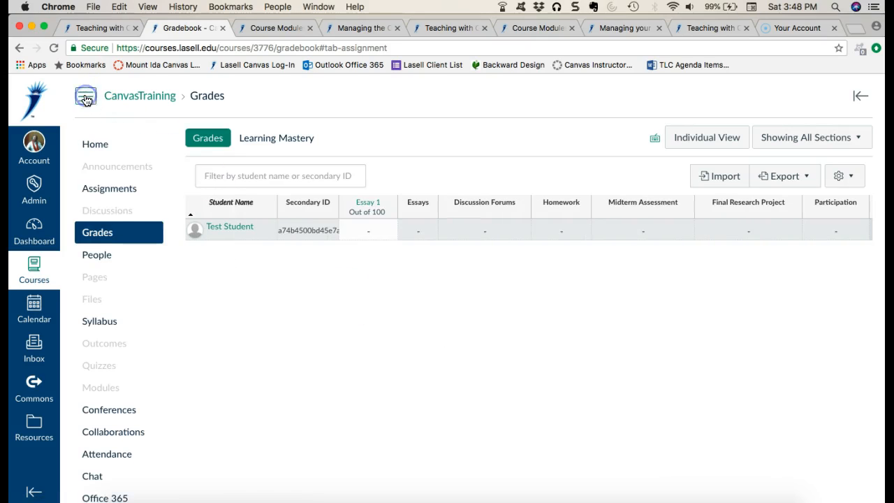
{"action": "left_click", "coordinate": [96, 190]}
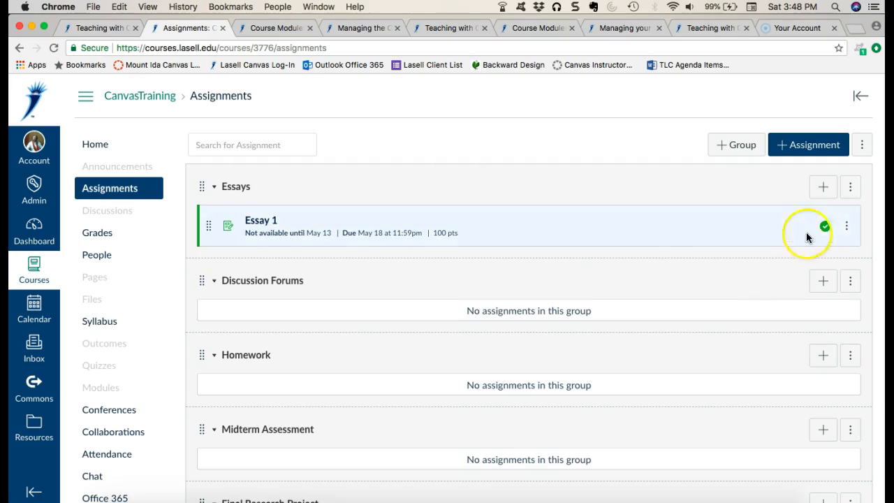
- Unpublish Essay 1 in the Essays group and publish it again
{"action": "left_click", "coordinate": [823, 228]}
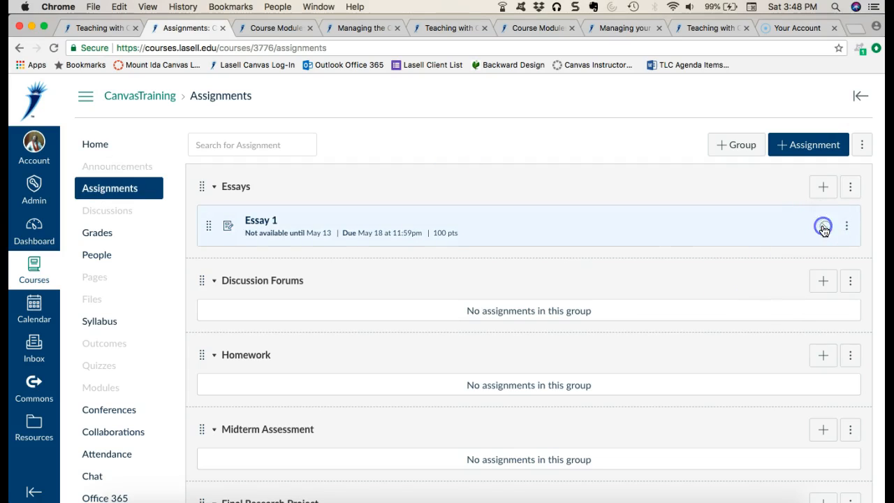
{"action": "left_click", "coordinate": [825, 228]}
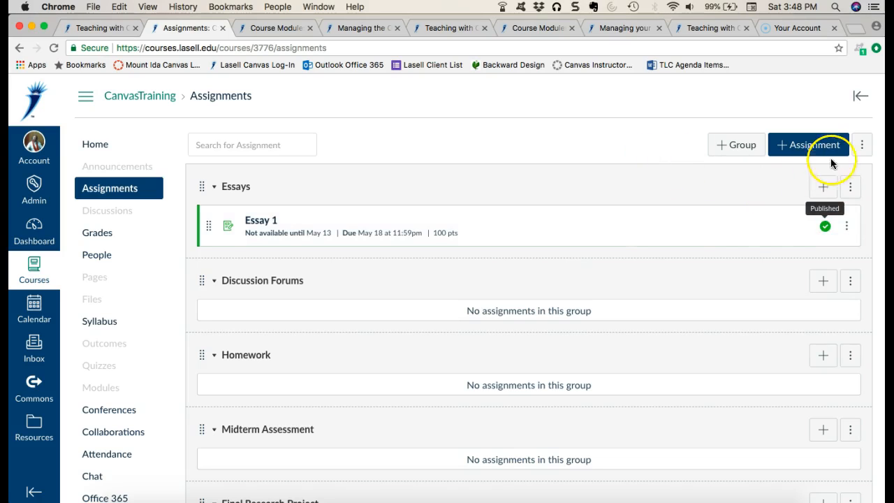
- Turn on weighting of the final grade based on assignment groups
{"action": "left_click", "coordinate": [864, 147]}
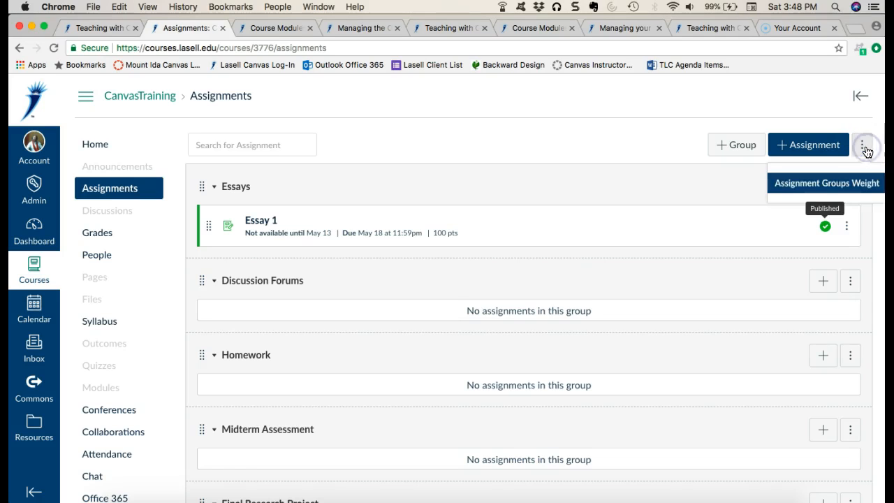
{"action": "left_click", "coordinate": [830, 183]}
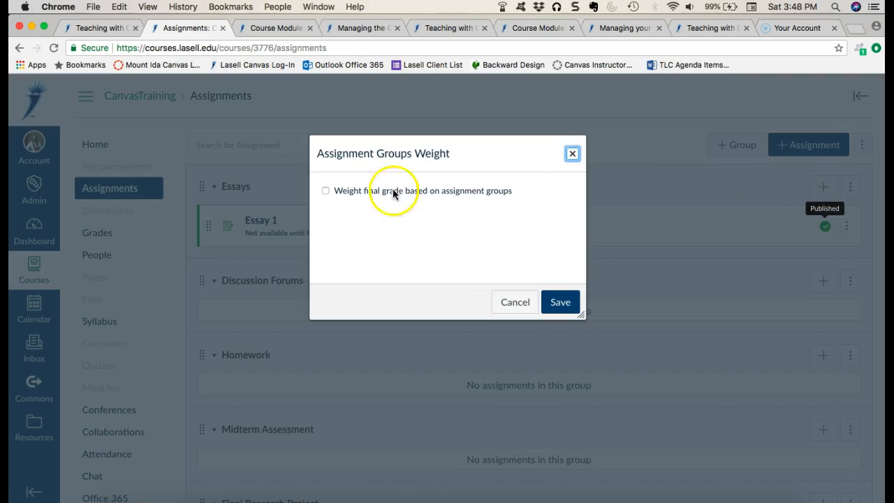
{"action": "left_click", "coordinate": [334, 192]}
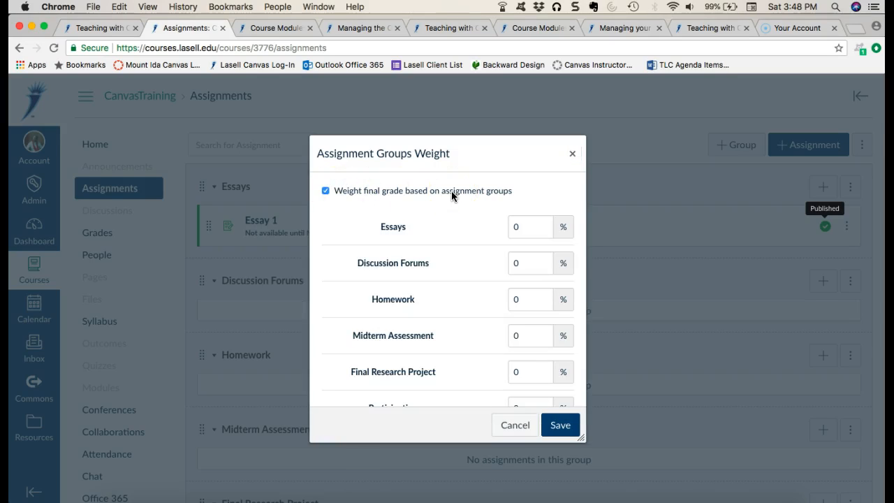
- Set the group weights to 30% for Essays, 15% for Discussion Forums and 15% for Homework
{"action": "left_click_drag", "start_coordinate": [524, 227], "coordinate": [502, 230]}
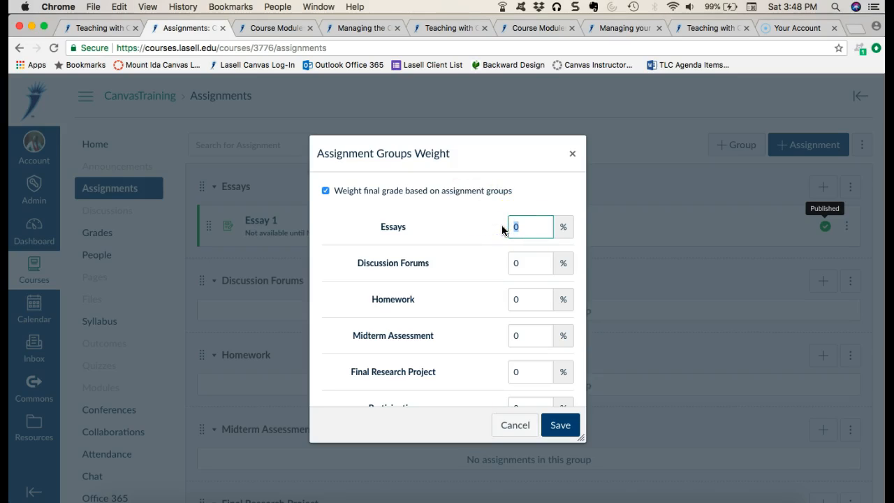
{"action": "type", "text": "30"}
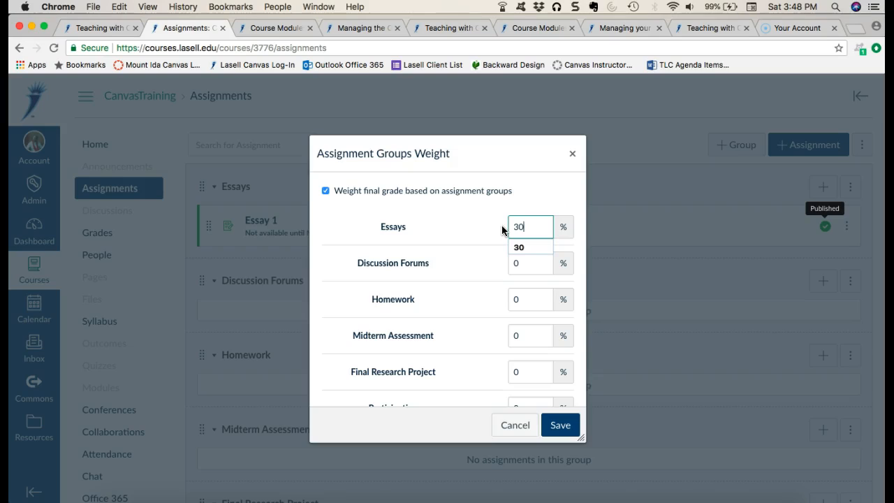
{"action": "left_click", "coordinate": [519, 263]}
{"action": "type", "text": "15"}
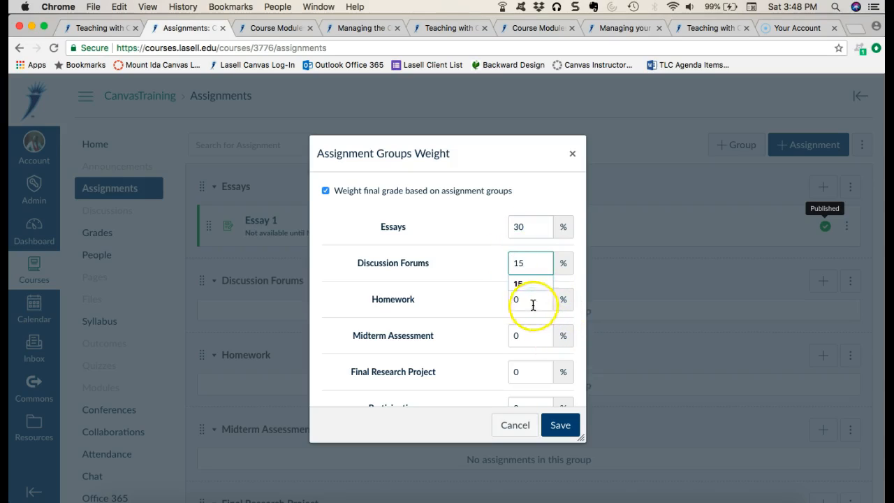
{"action": "left_click", "coordinate": [533, 305]}
{"action": "type", "text": "15"}
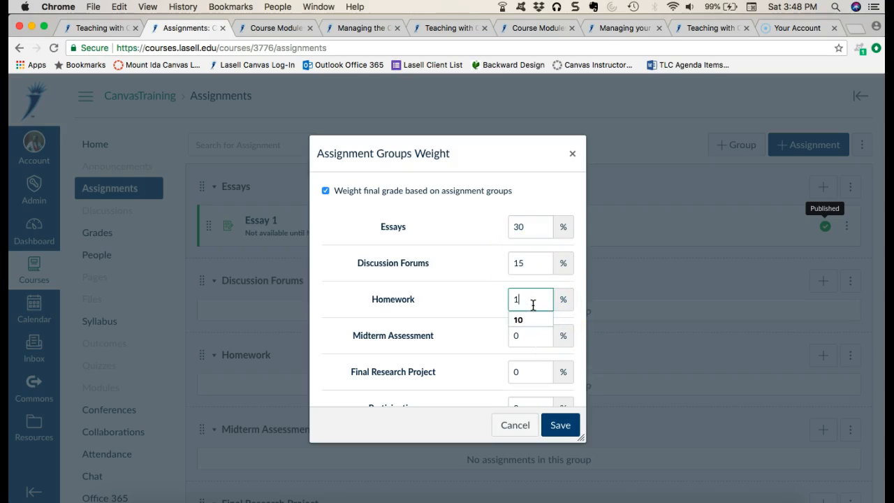
- Set the weights of Midterm Assessment and Final Research Project to 20% each
{"action": "left_click", "coordinate": [529, 335]}
{"action": "type", "text": "20"}
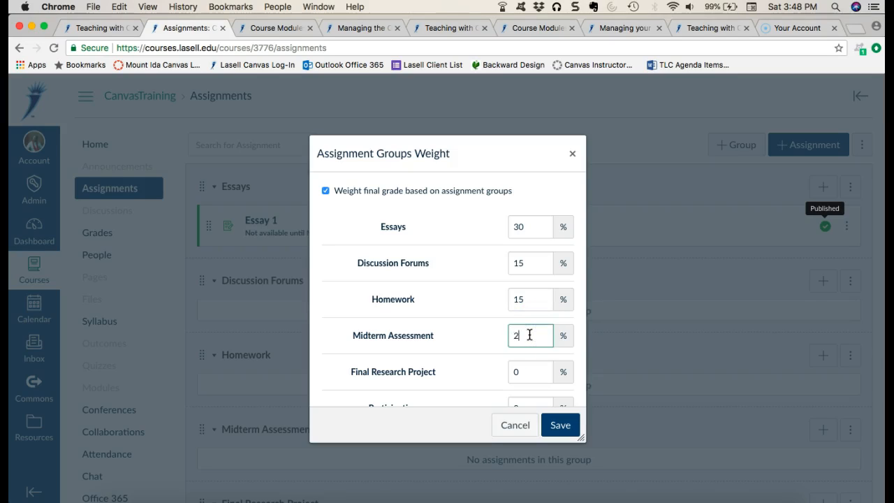
{"action": "scroll", "coordinate": [531, 335], "scroll_direction": "down", "scroll_amount": 1}
{"action": "left_click", "coordinate": [528, 328]}
{"action": "type", "text": "2"}
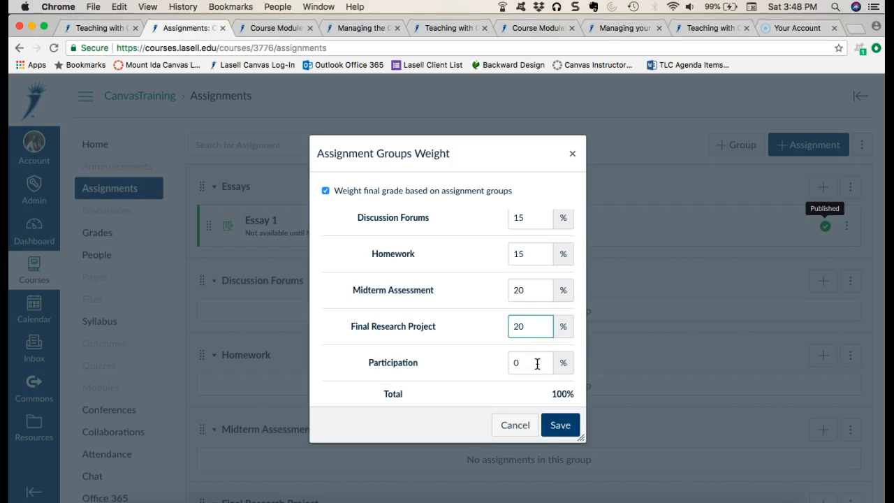
- Reduce the Midterm Assessment group's weight to 10%
{"action": "scroll", "coordinate": [537, 364], "scroll_direction": "up", "scroll_amount": 1}
{"action": "left_click", "coordinate": [529, 317]}
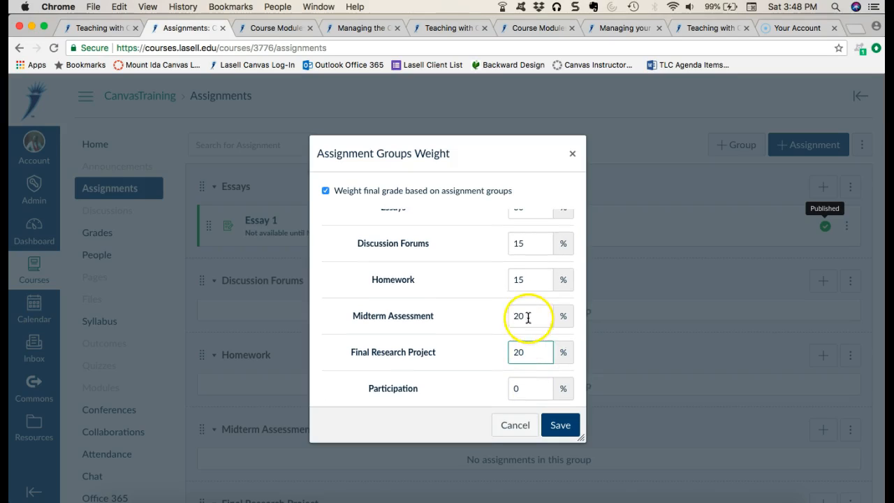
{"action": "key", "text": "BackSpace"}
{"action": "key", "text": "BackSpace"}
- Set the Participation group's weight to 10% and save the assignment group weights
{"action": "scroll", "coordinate": [529, 317], "scroll_direction": "down", "scroll_amount": 1}
{"action": "left_click", "coordinate": [528, 363]}
{"action": "key", "text": "BackSpace"}
{"action": "type", "text": "10"}
{"action": "left_click", "coordinate": [475, 362]}
{"action": "left_click_drag", "start_coordinate": [551, 394], "coordinate": [574, 396]}
{"action": "left_click", "coordinate": [560, 425]}
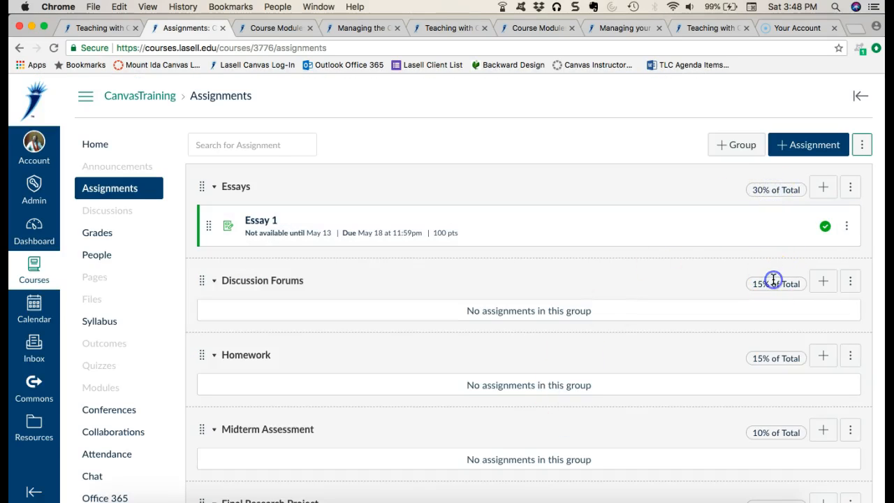
- Widen the Essays column in the course gradebook and sort the students by Midterm Assessment
{"action": "left_click", "coordinate": [106, 233]}
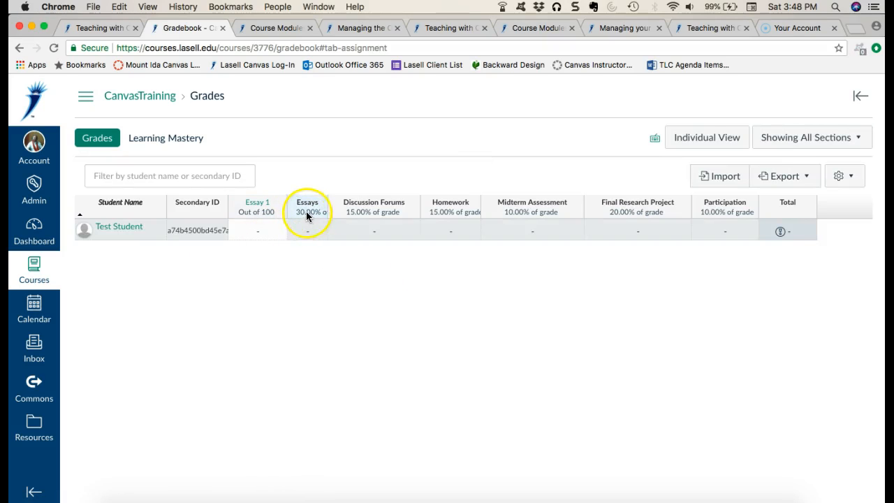
{"action": "left_click_drag", "start_coordinate": [328, 202], "coordinate": [354, 202]}
{"action": "left_click", "coordinate": [393, 208]}
{"action": "left_click", "coordinate": [475, 206]}
{"action": "left_click", "coordinate": [544, 201]}
- Enter a grade of 89 for Test Student on Essay 1 and check the resulting Essays group score
{"action": "left_click", "coordinate": [252, 231]}
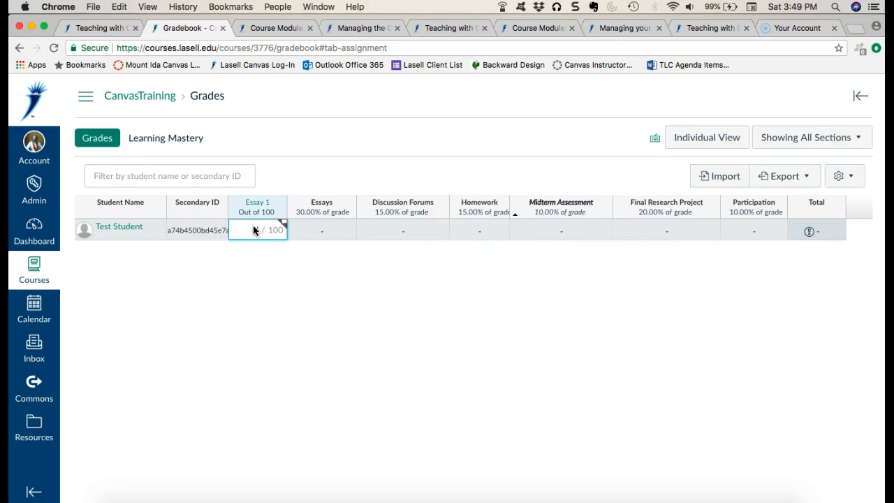
{"action": "type", "text": "89"}
{"action": "key", "text": "Tab"}
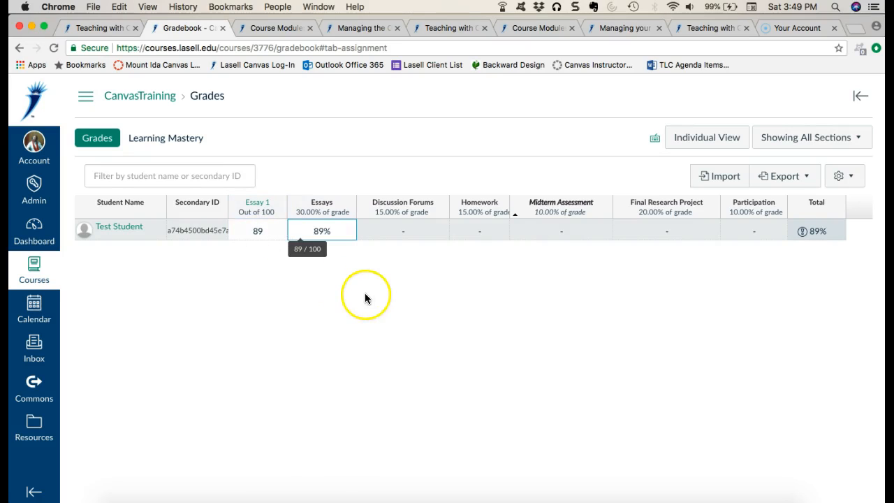
{"action": "left_click", "coordinate": [326, 235]}
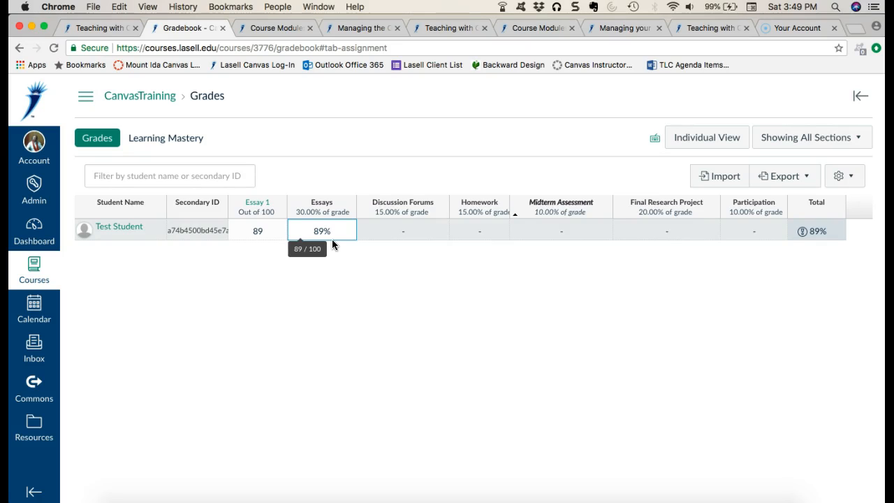
{"action": "left_click", "coordinate": [296, 218]}
{"action": "left_click", "coordinate": [322, 230]}
- Return to the assignment list, start a new assignment and look through its blank settings form
{"action": "left_click", "coordinate": [85, 98]}
{"action": "left_click", "coordinate": [113, 189]}
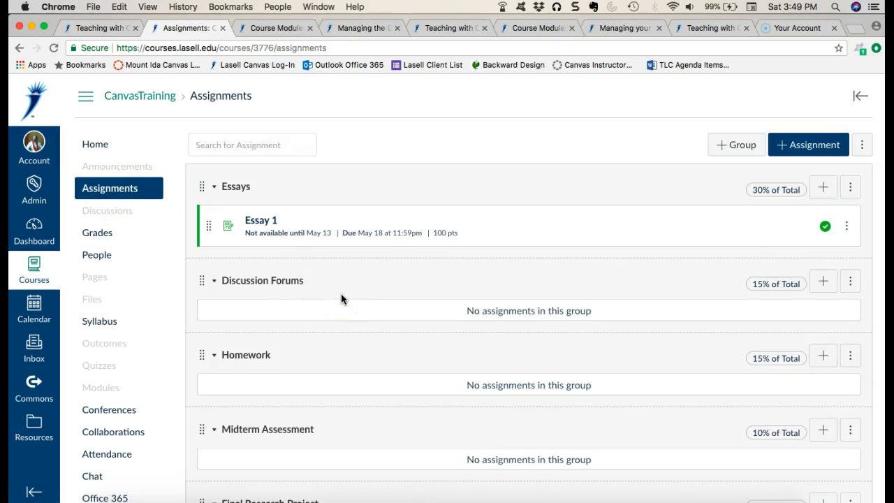
{"action": "left_click", "coordinate": [807, 144]}
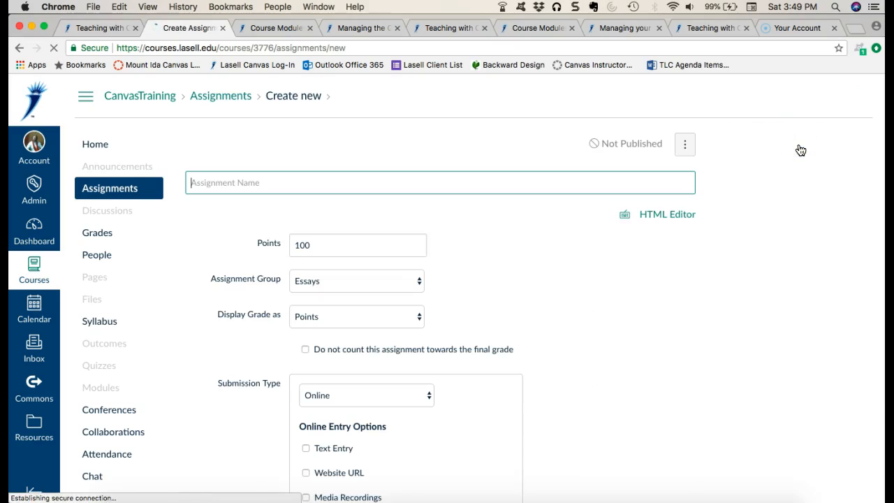
{"action": "left_click", "coordinate": [531, 183]}
{"action": "left_click", "coordinate": [507, 308]}
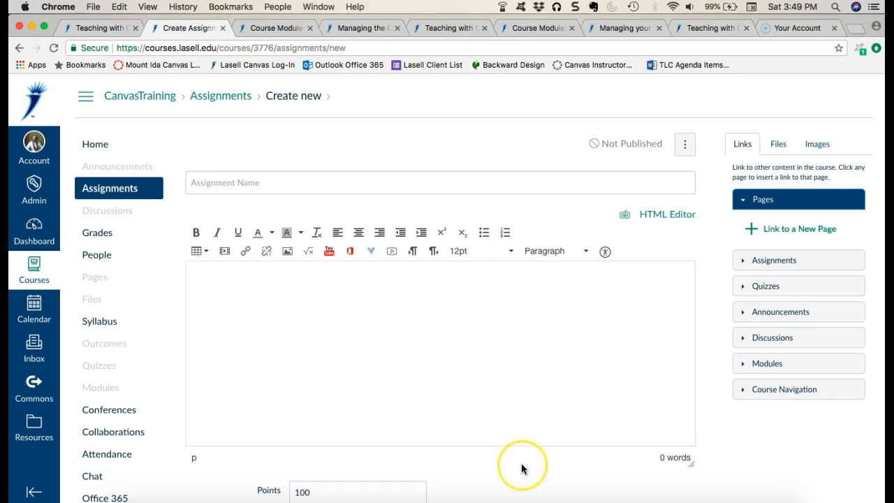
{"action": "scroll", "coordinate": [522, 469], "scroll_direction": "down", "scroll_amount": 10}
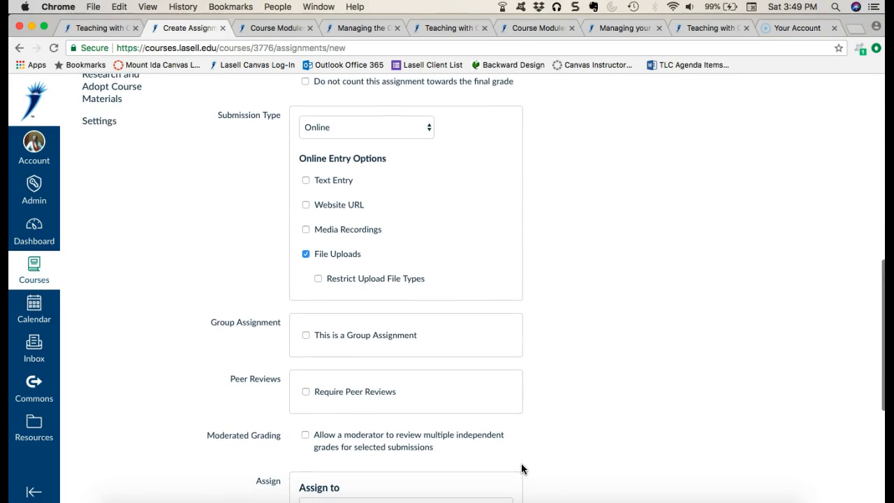